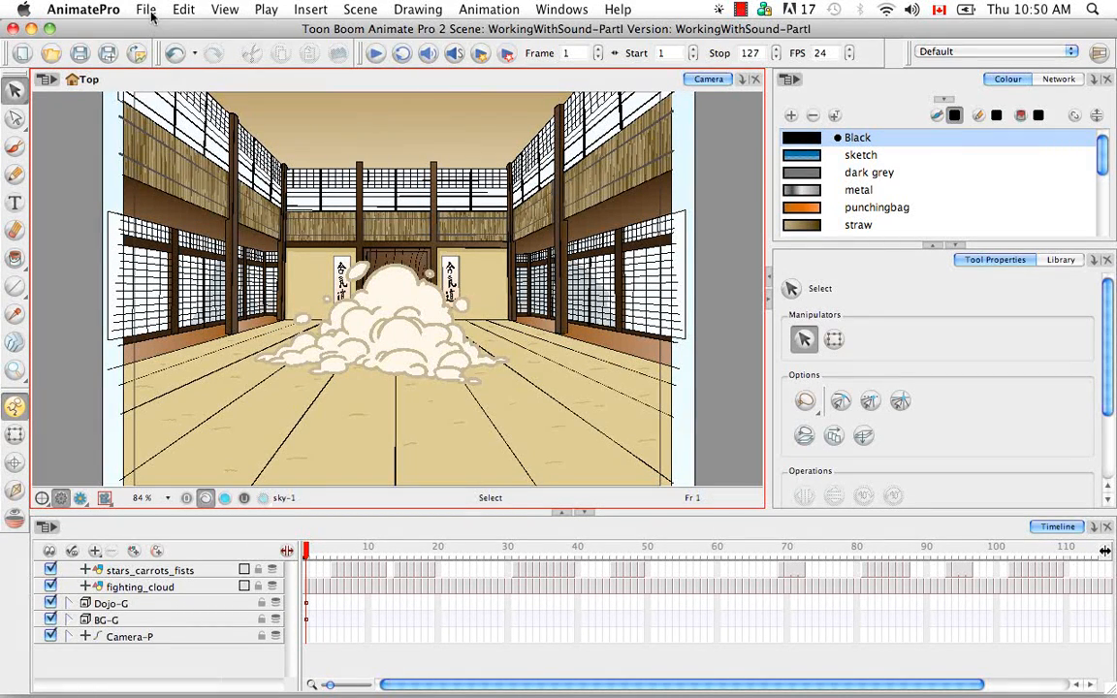
# - Import the sound file Cartoon Drum Drop Stick On Drum.wav from the ANP2 Scenes Pack20 Sounds folder
pyautogui.click(143, 11)
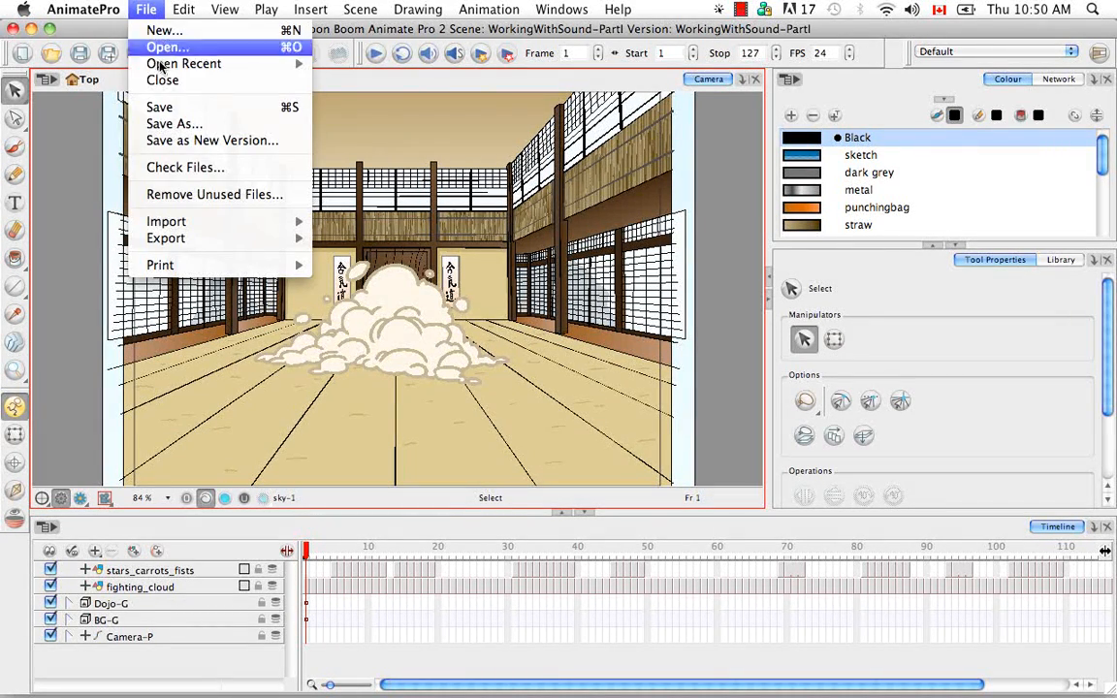
pyautogui.moveTo(233, 222)
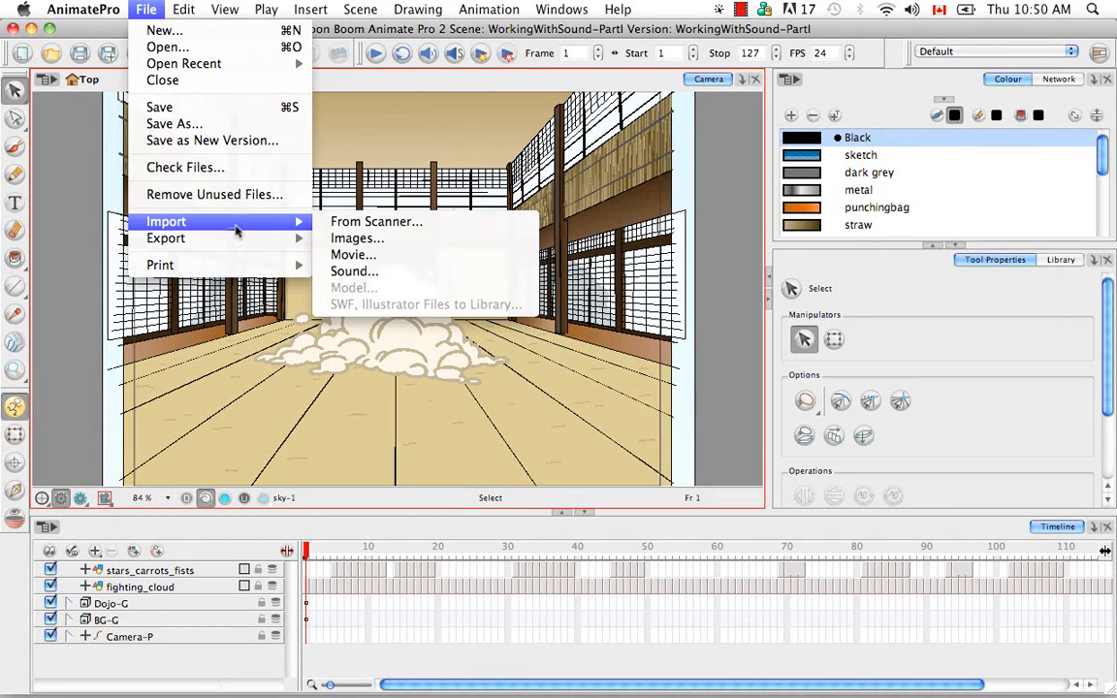
pyautogui.click(417, 274)
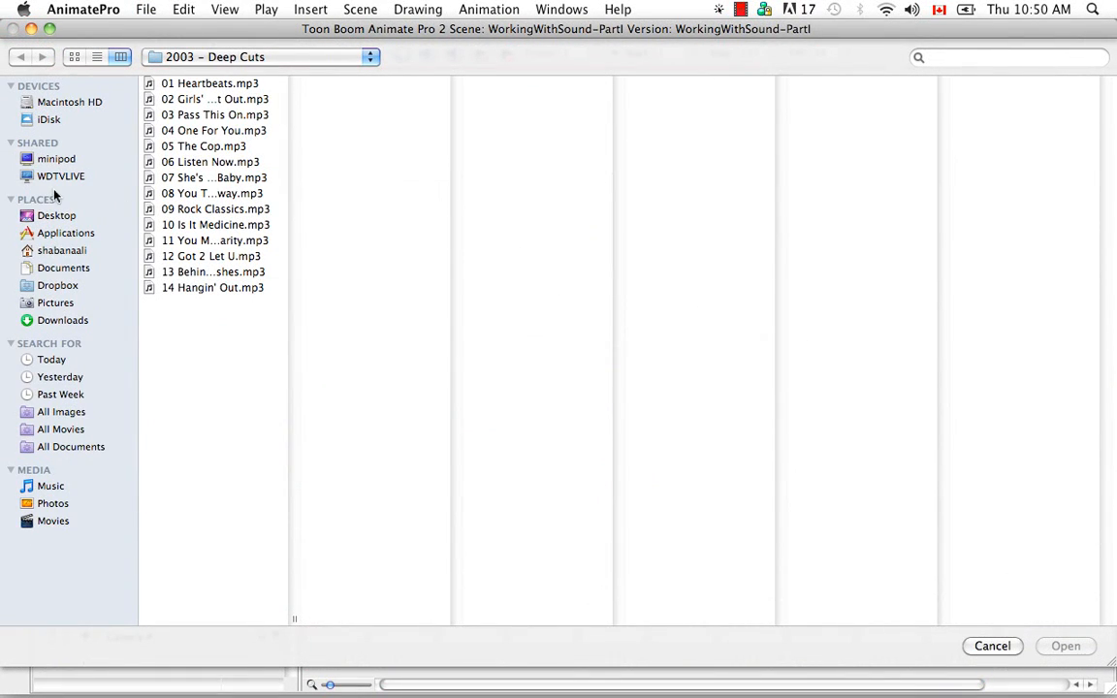
pyautogui.click(53, 248)
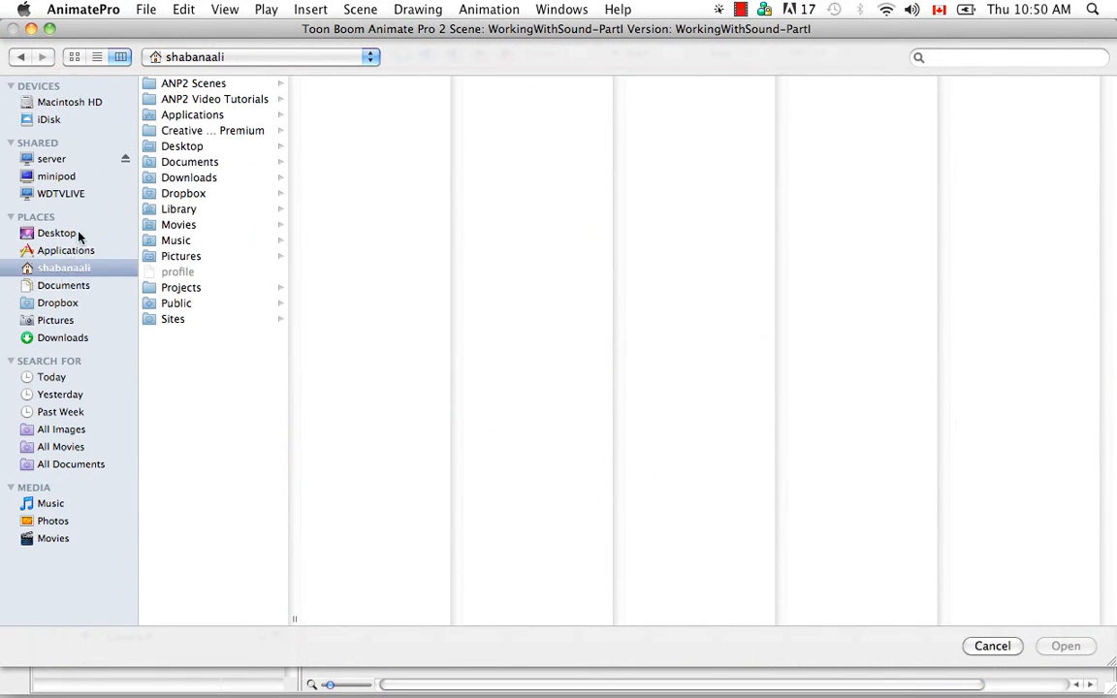
pyautogui.click(198, 97)
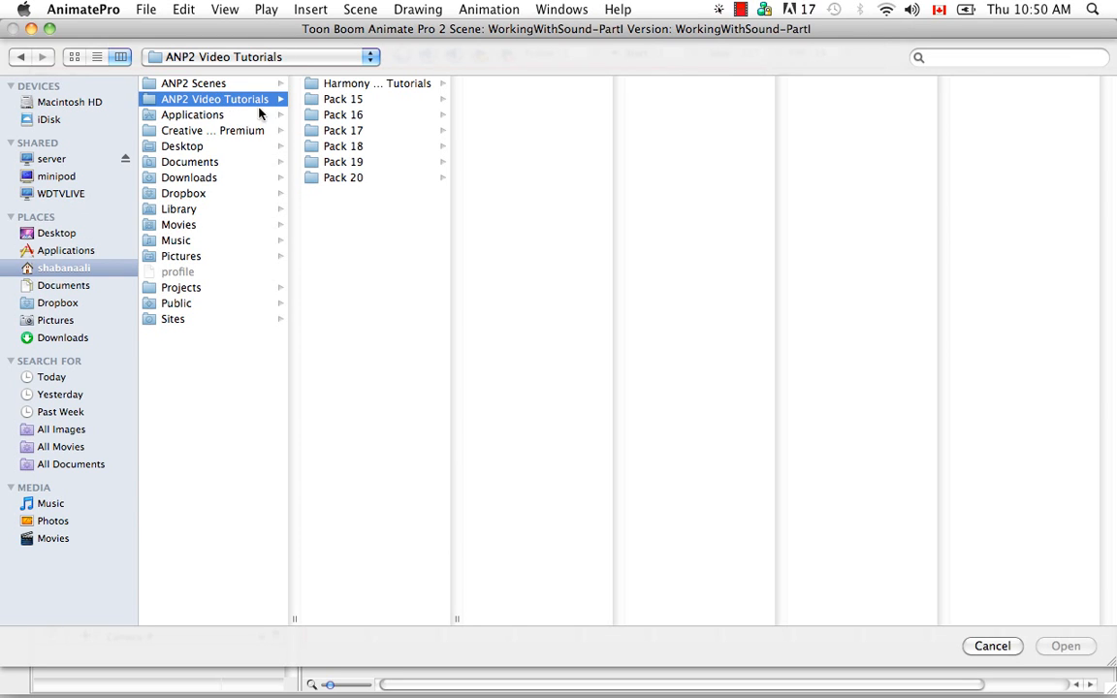
pyautogui.click(223, 83)
pyautogui.click(362, 193)
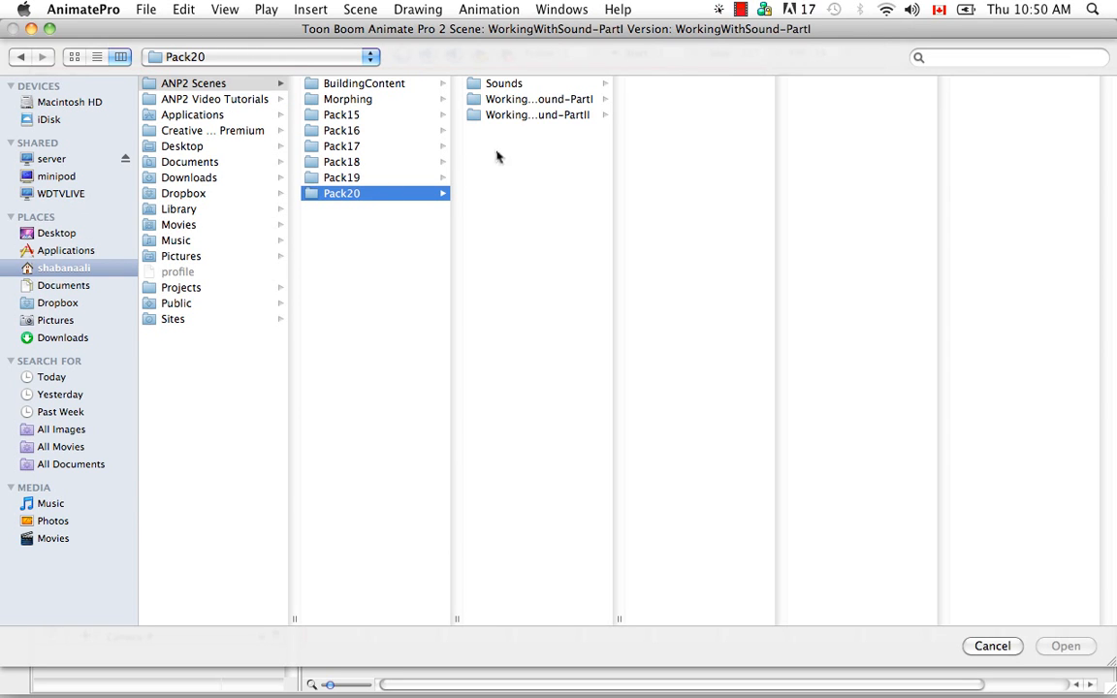
pyautogui.click(514, 84)
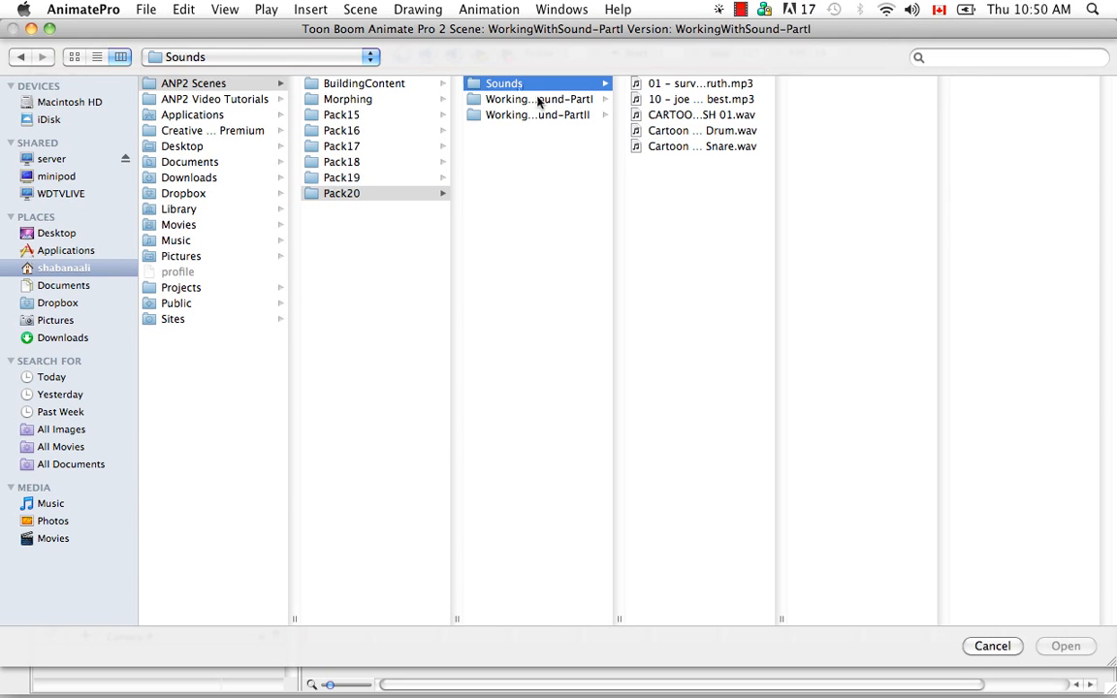
pyautogui.click(696, 132)
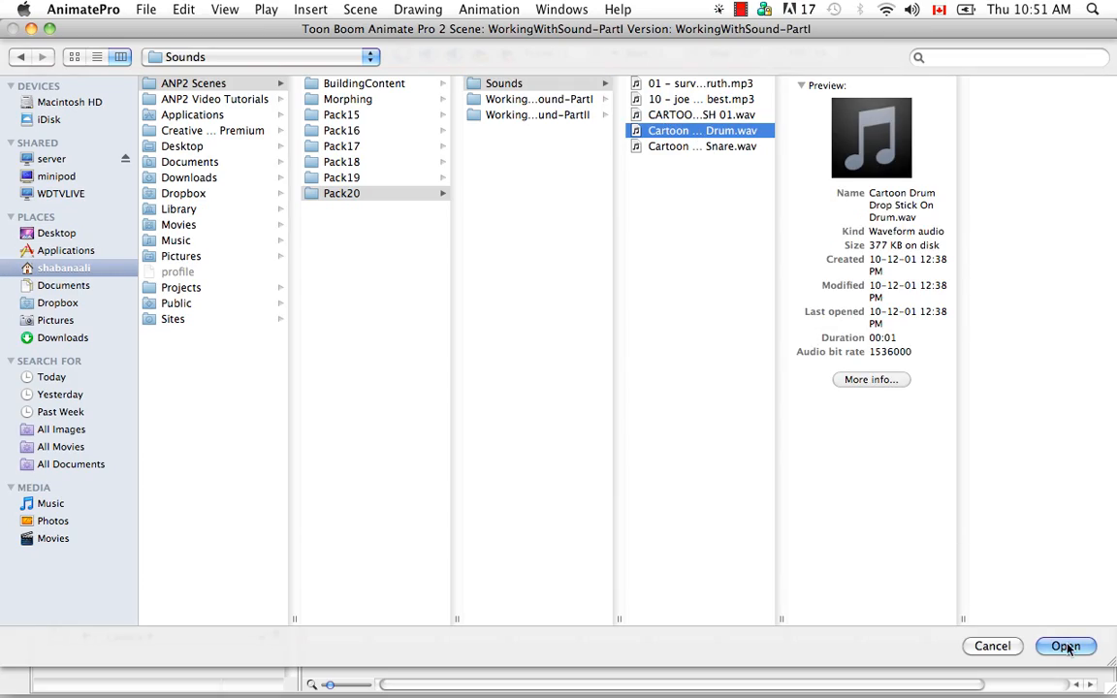
pyautogui.click(1065, 646)
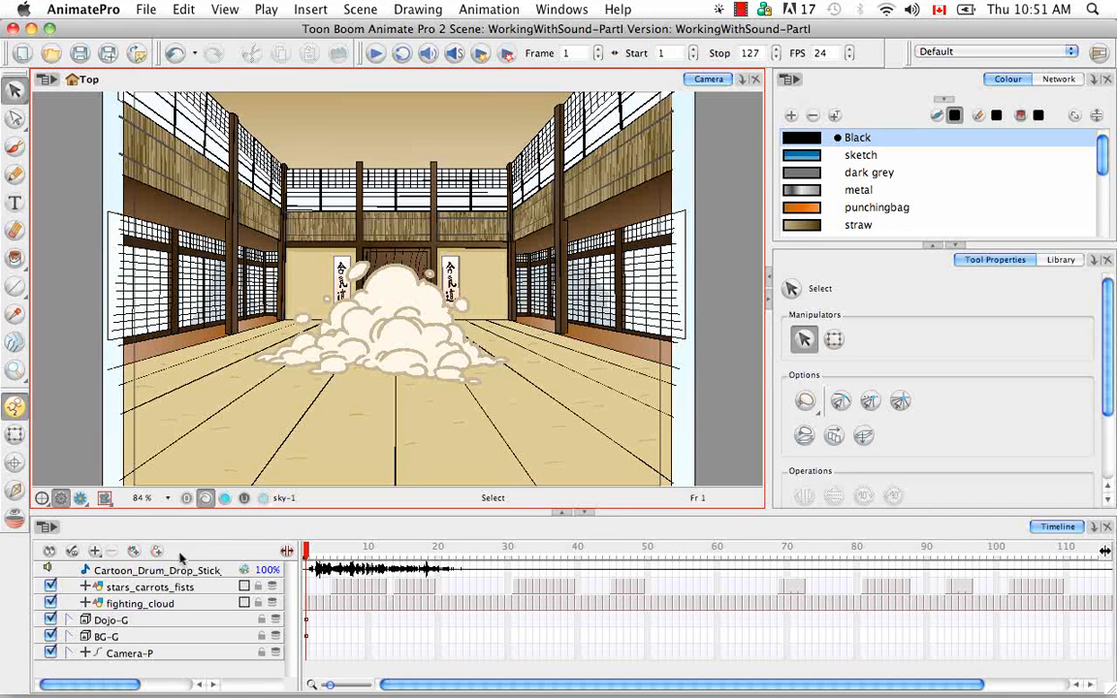
# - Import the Cartoon Drum Loose Snare.wav sound from the same Sounds folder through the Timeline's own menu
pyautogui.click(48, 527)
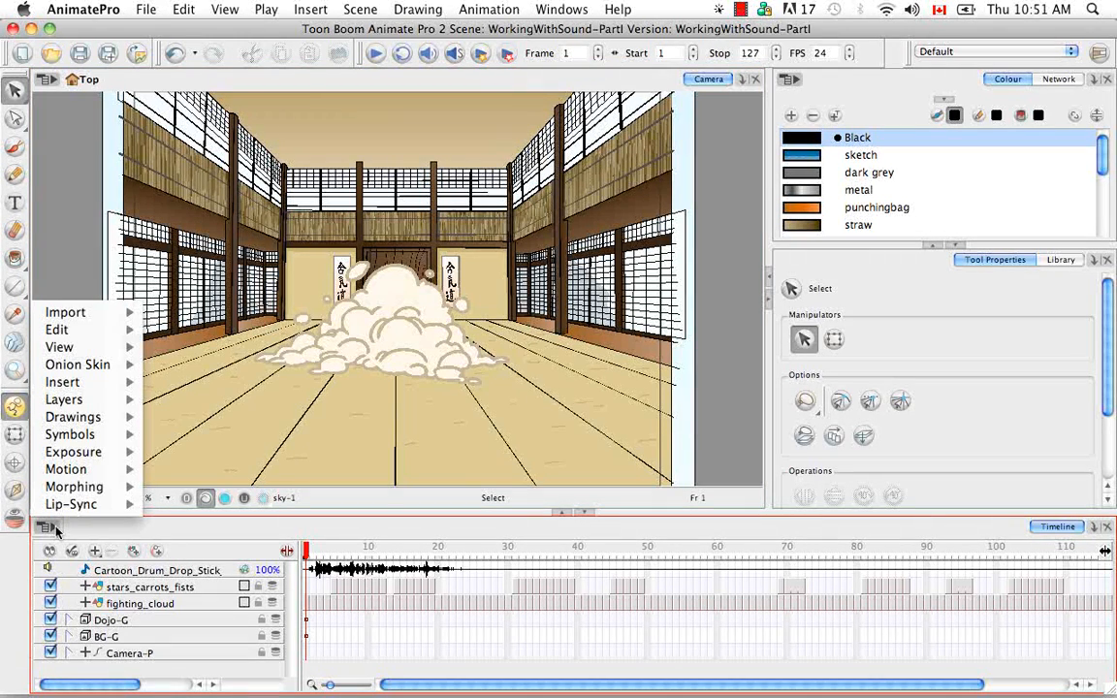
pyautogui.moveTo(115, 313)
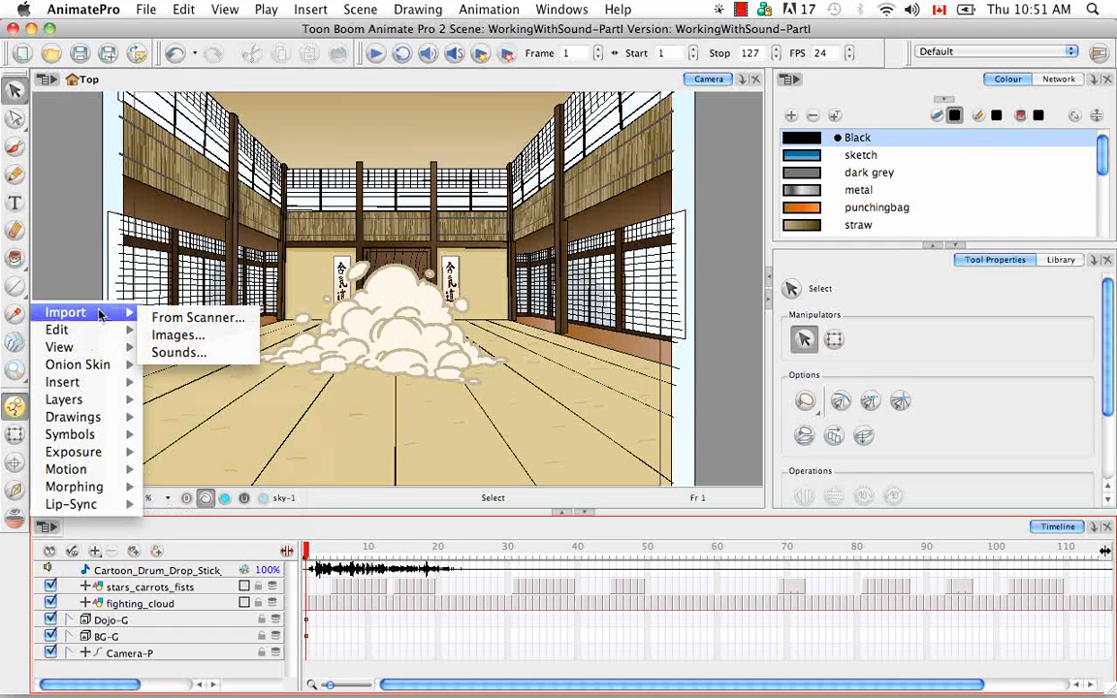
pyautogui.click(199, 353)
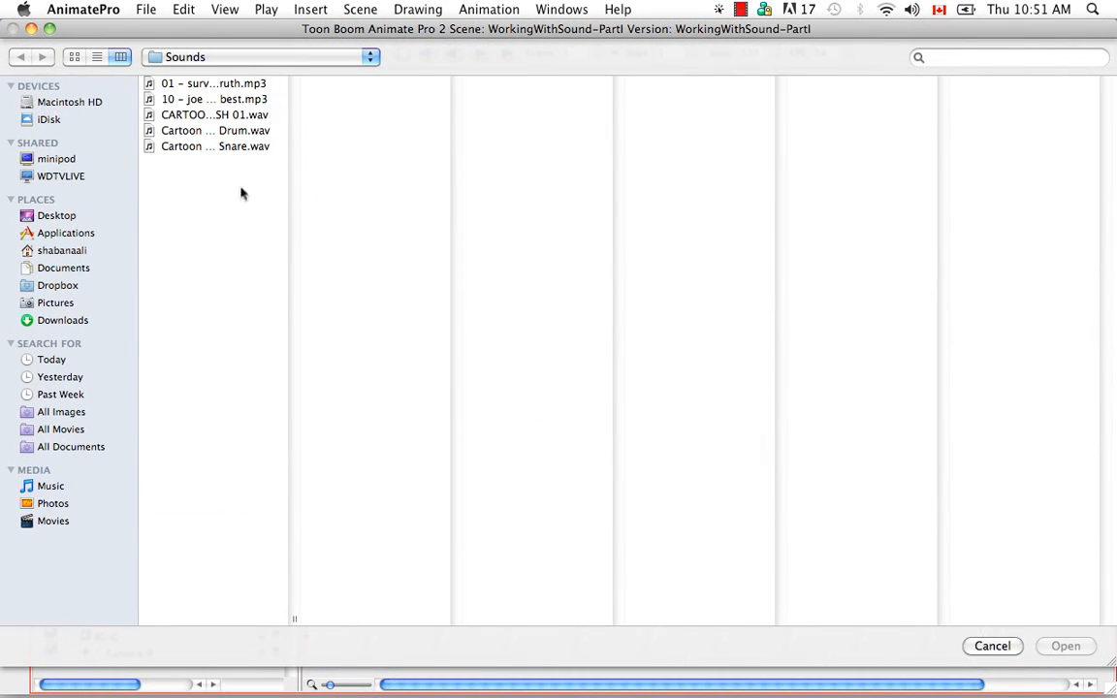
pyautogui.click(244, 146)
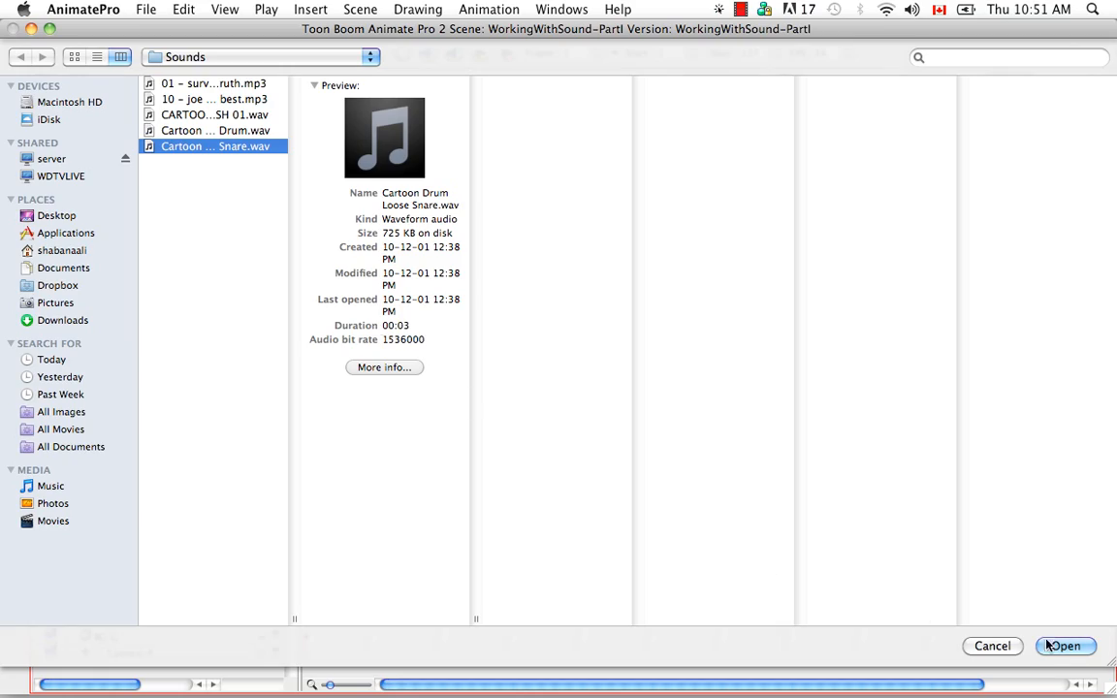
pyautogui.click(1067, 647)
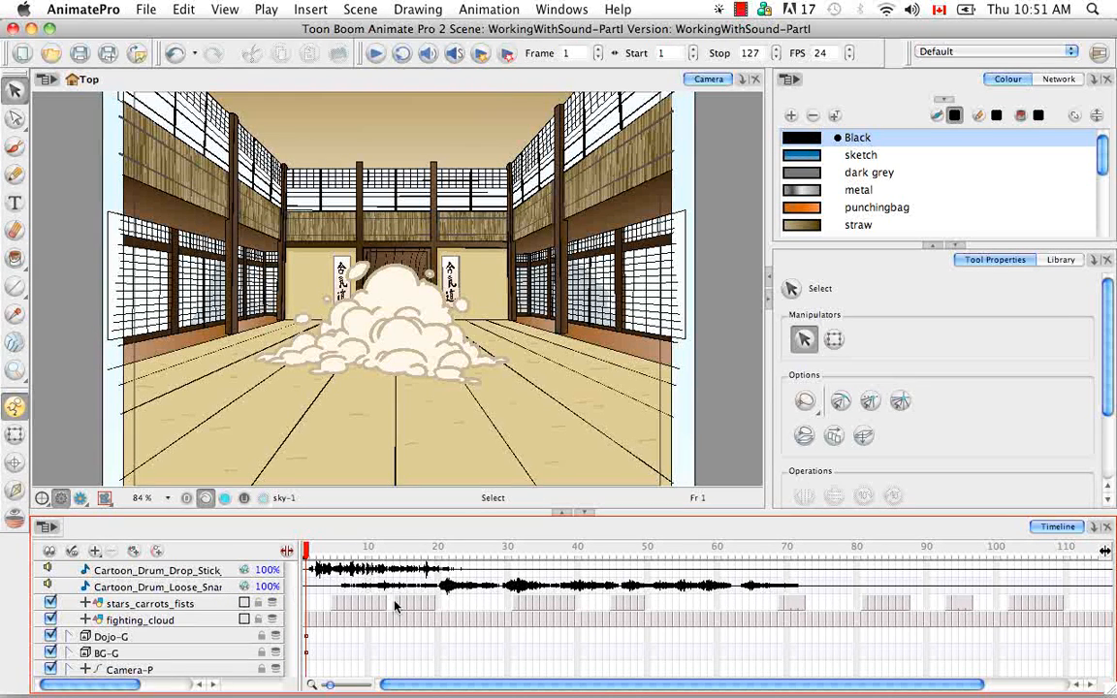
# - Switch the bottom panel to the Xsheet and import the sound 10 - joe esposito - you're the best.mp3 from its menu
pyautogui.click(1094, 530)
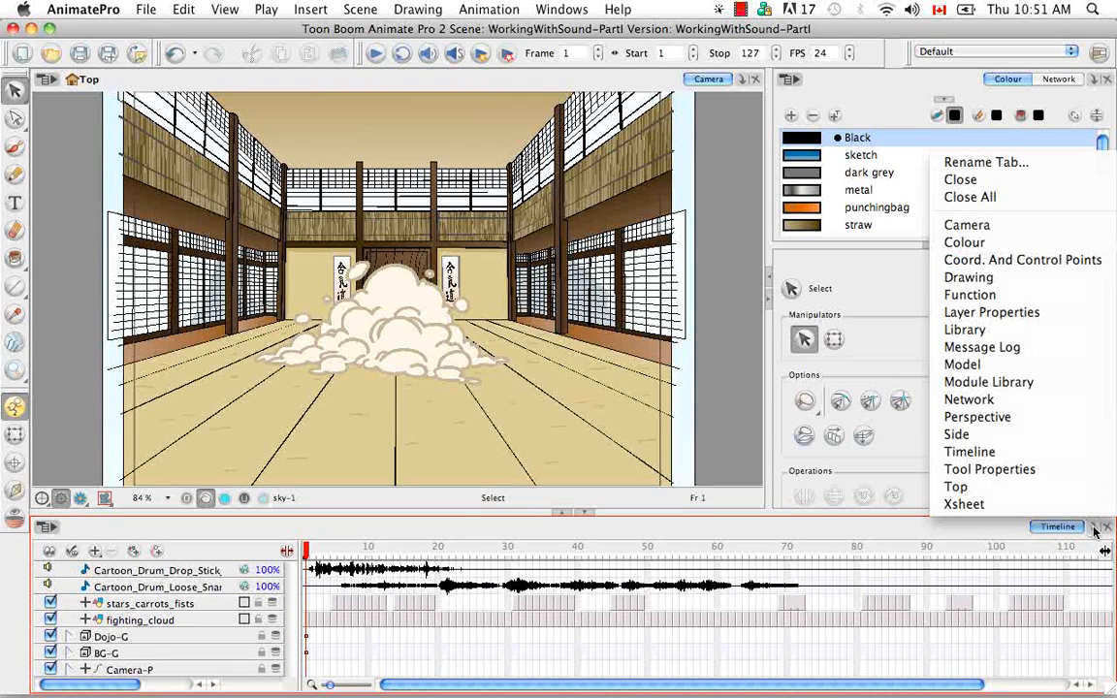
pyautogui.click(960, 503)
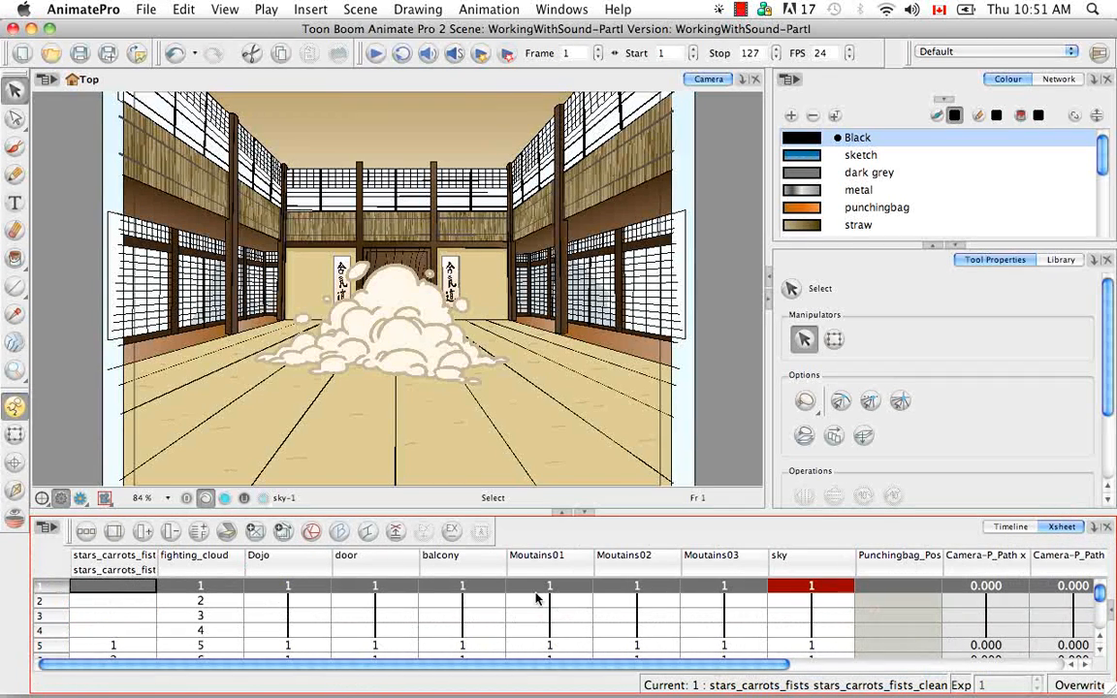
pyautogui.click(53, 530)
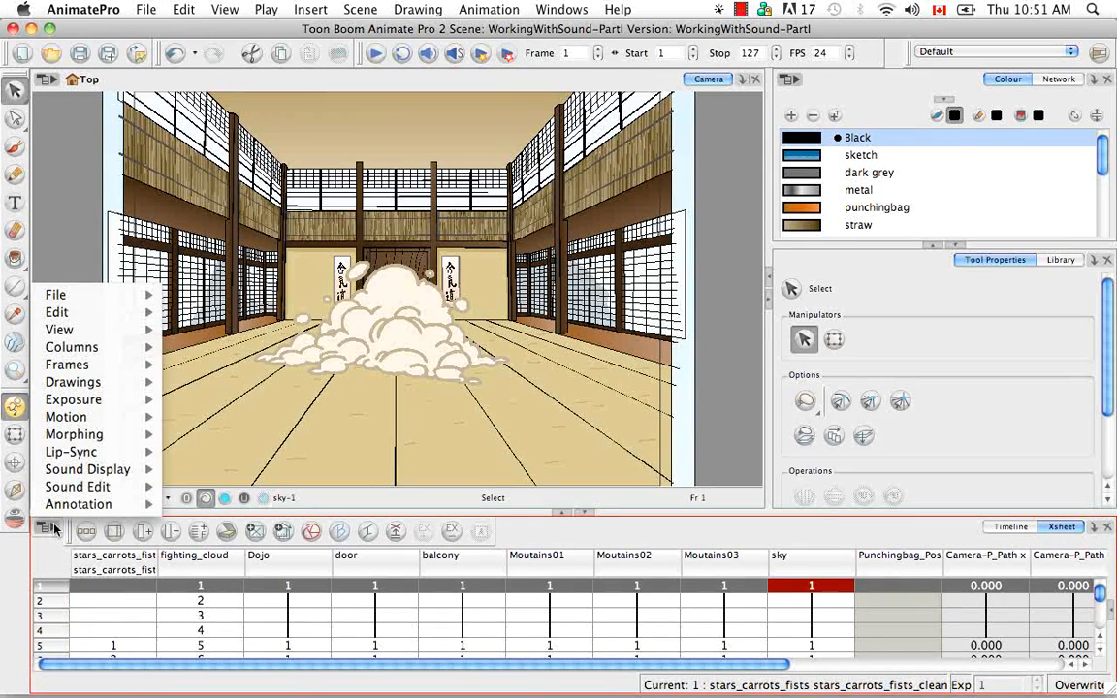
pyautogui.moveTo(124, 318)
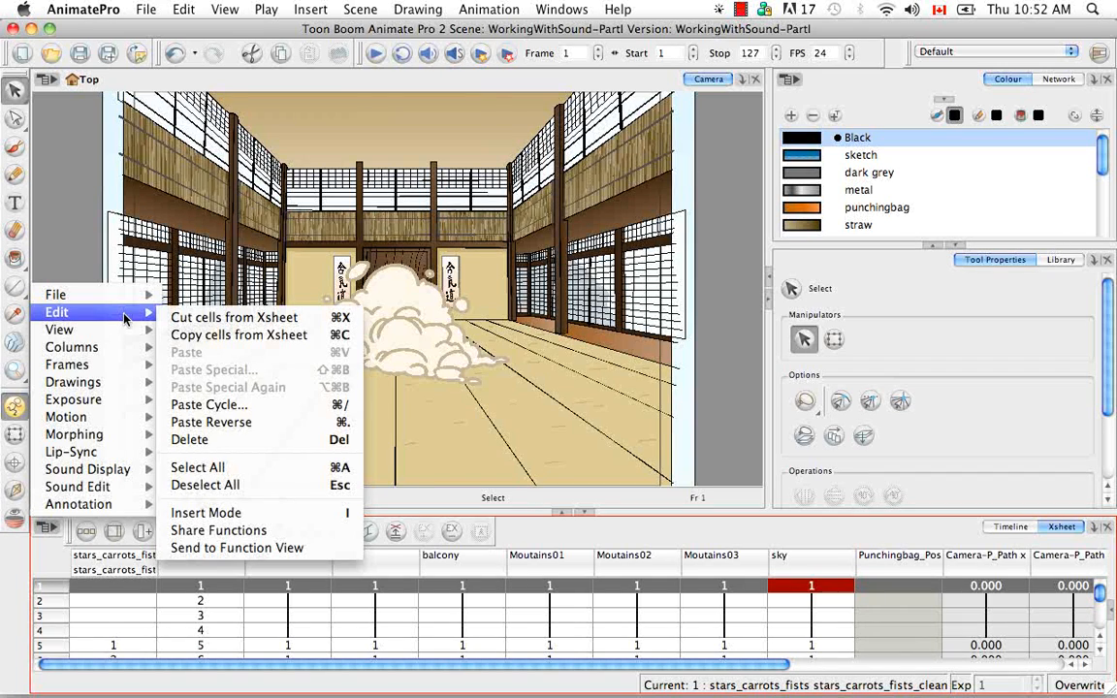
pyautogui.moveTo(97, 295)
pyautogui.moveTo(199, 301)
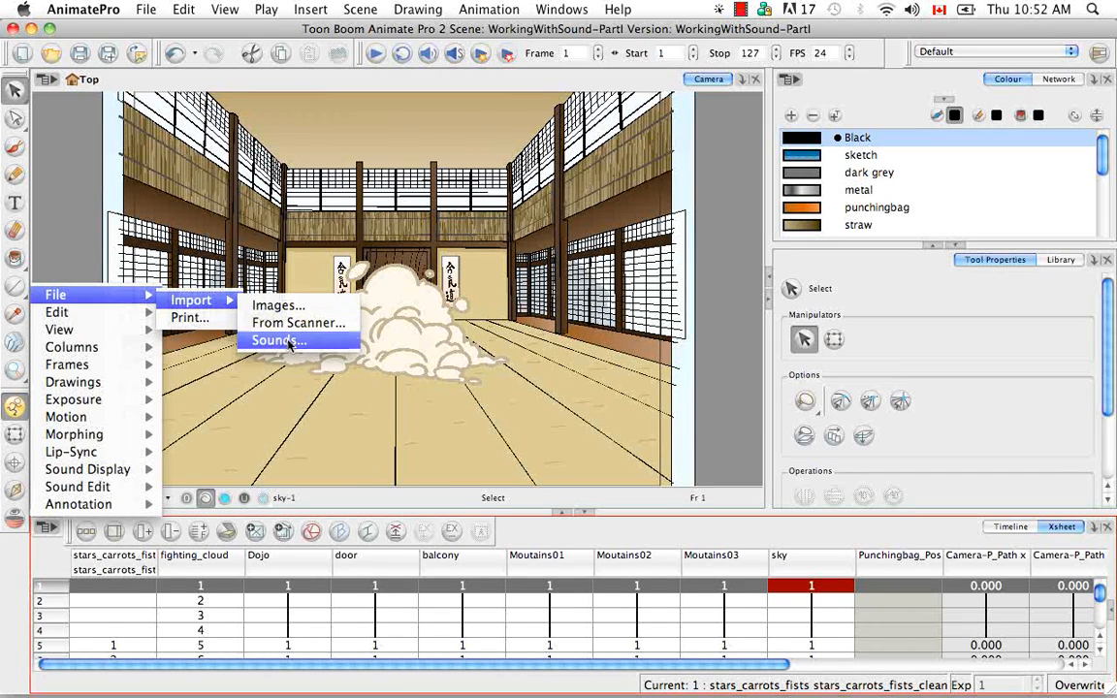
pyautogui.click(288, 341)
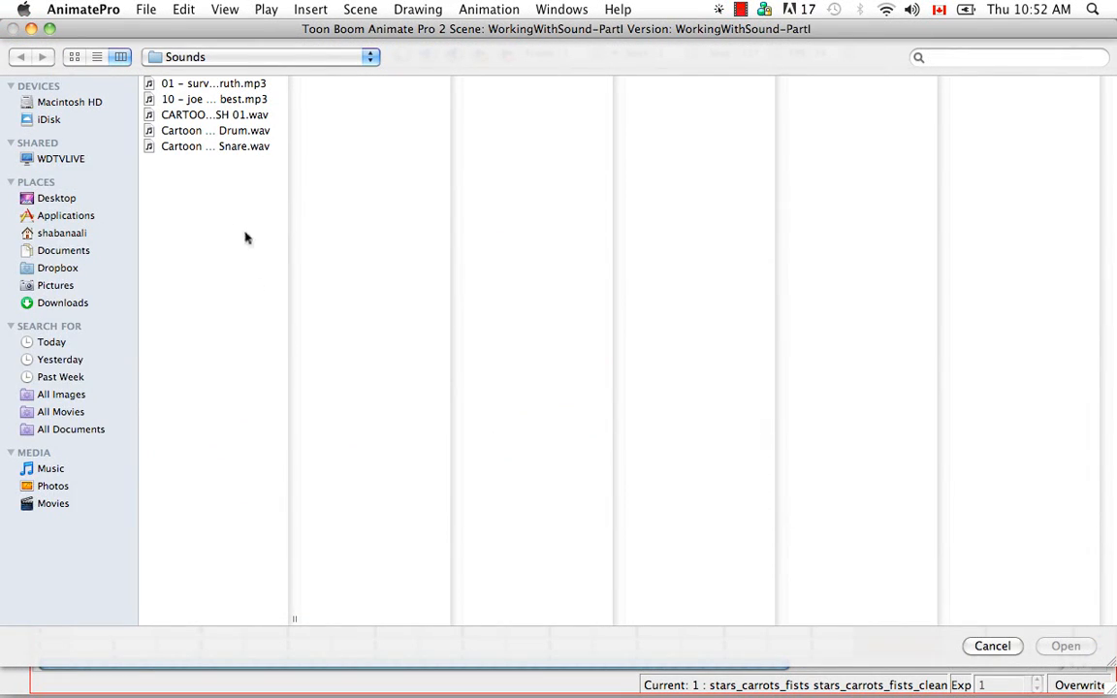
pyautogui.click(247, 99)
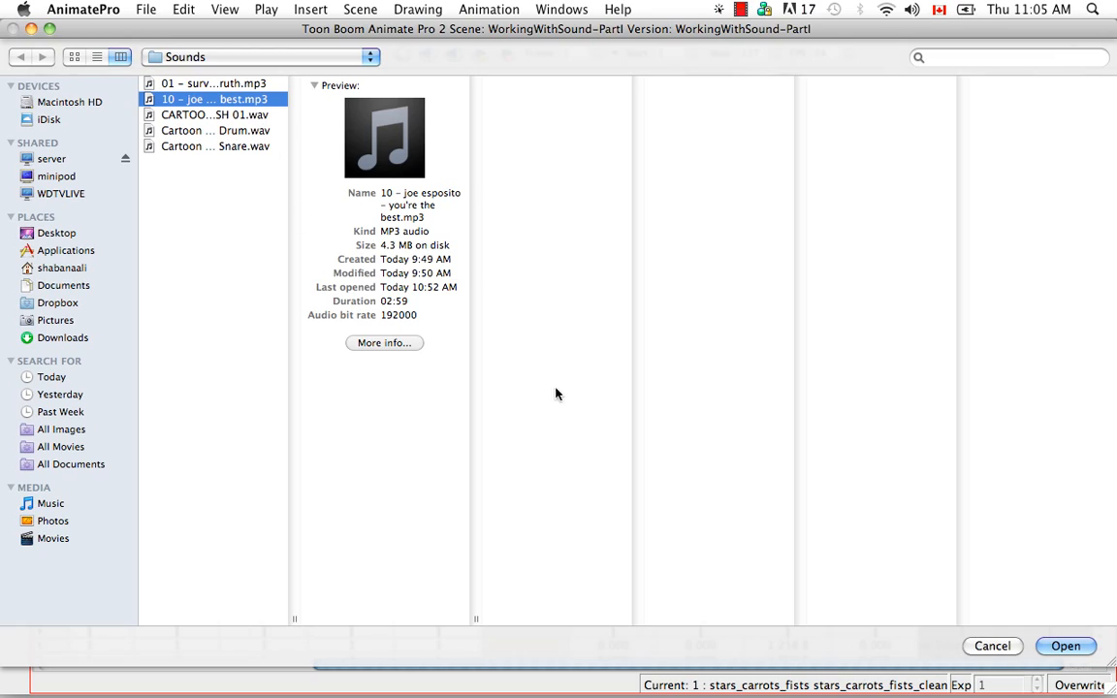
pyautogui.click(1066, 646)
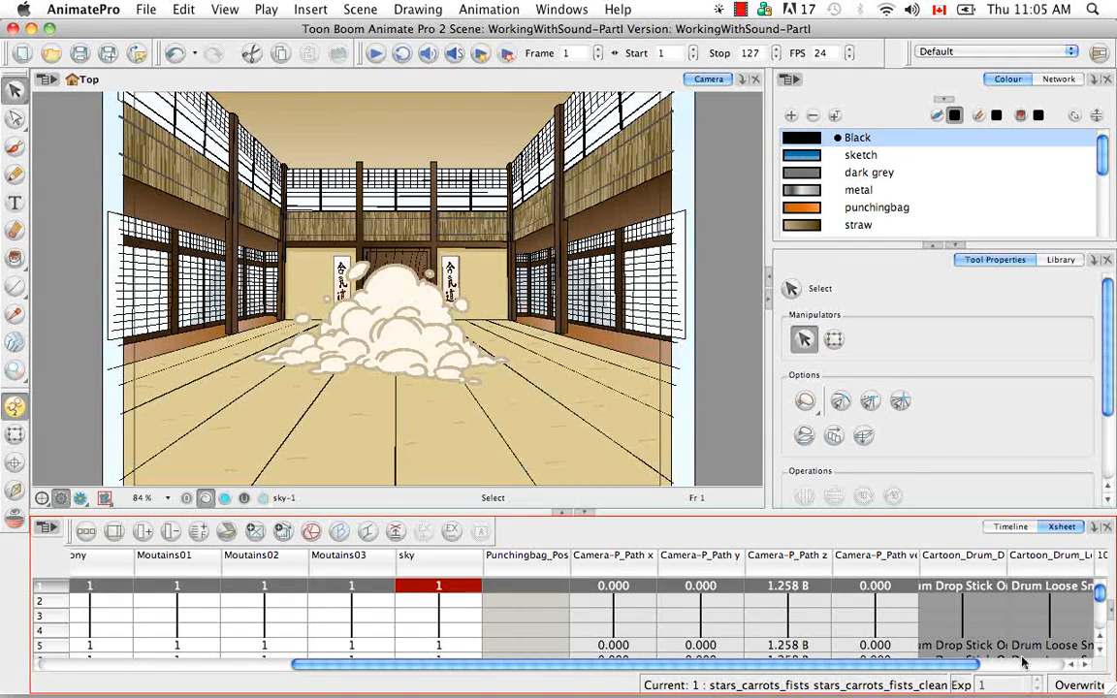
# - Return to the Timeline, select the Cartoon_Drum_Drop_Stick_On_Drum sound layer and open its Layer Properties panel enlarged
pyautogui.moveTo(912, 669); pyautogui.dragTo(997, 669)
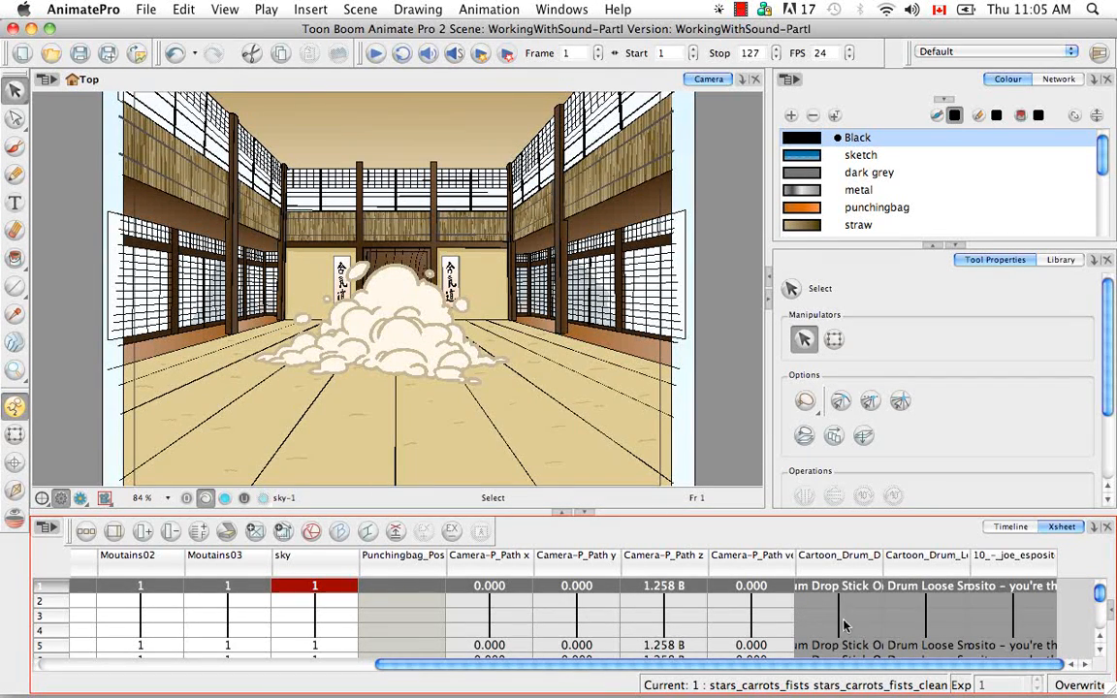
pyautogui.click(1026, 529)
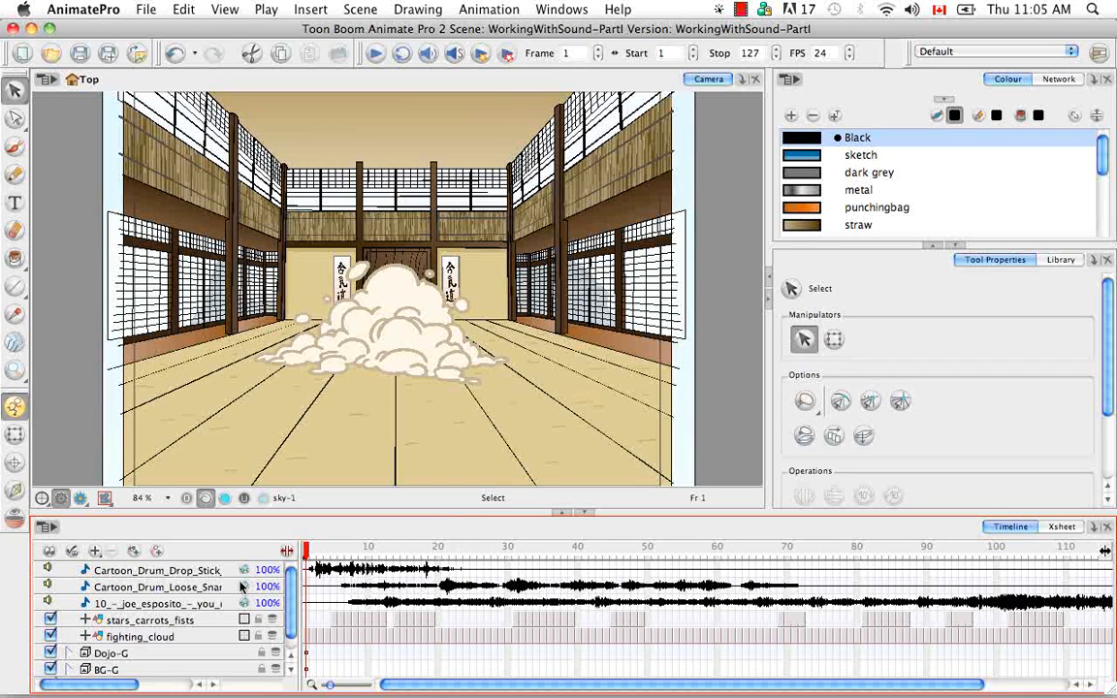
pyautogui.click(169, 570)
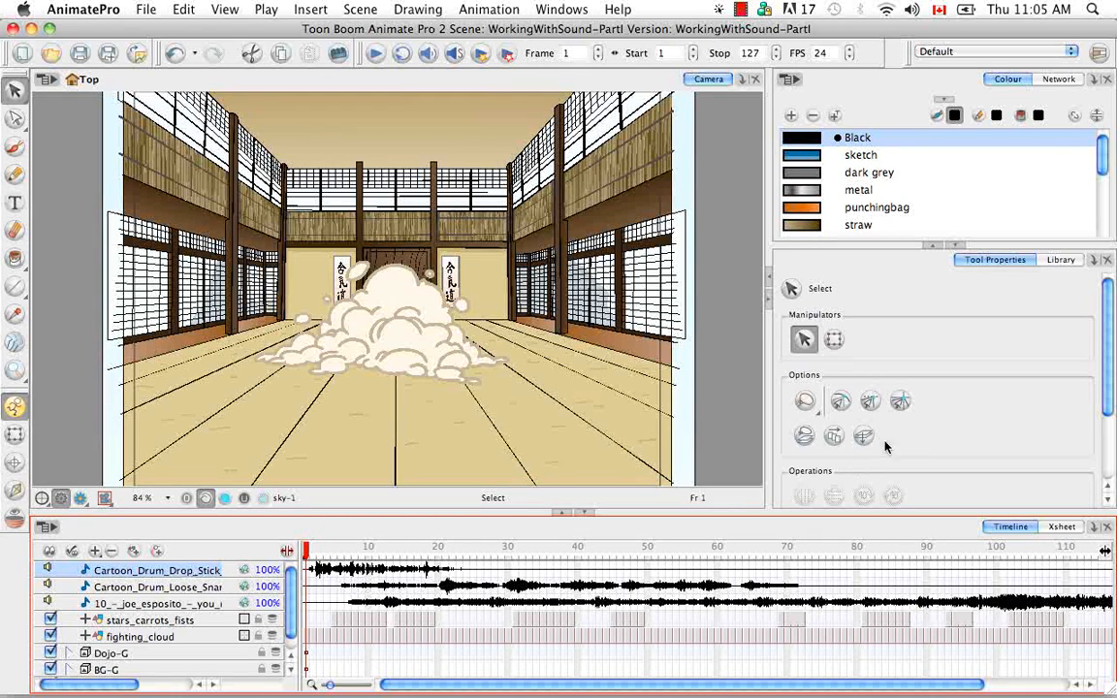
pyautogui.click(1094, 261)
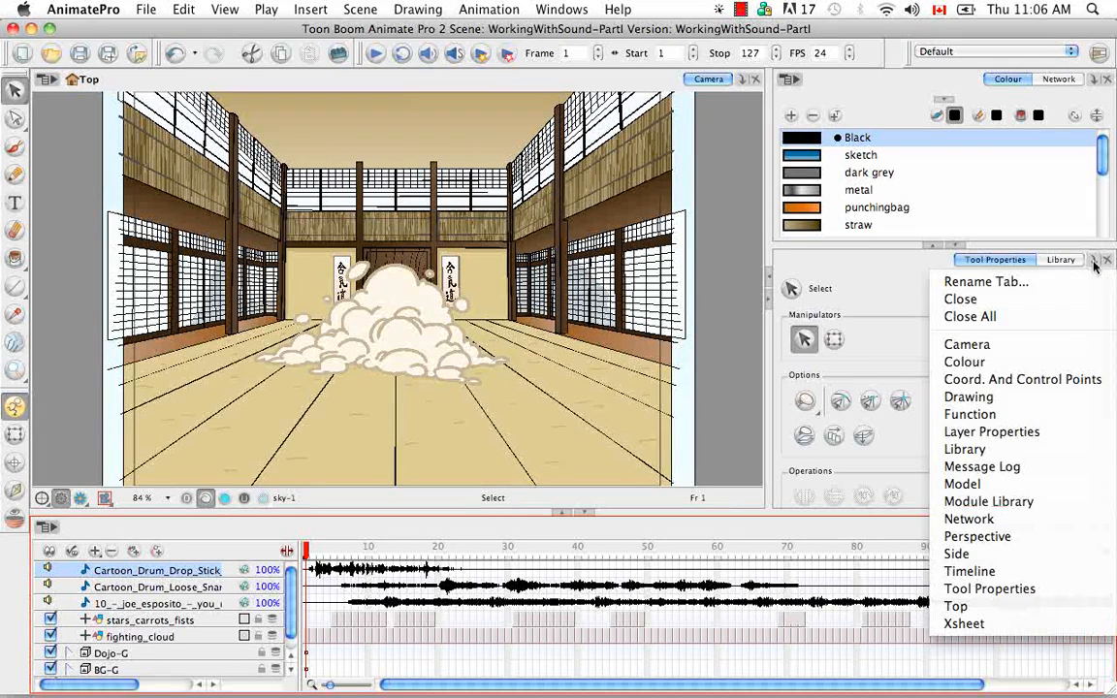
pyautogui.click(992, 431)
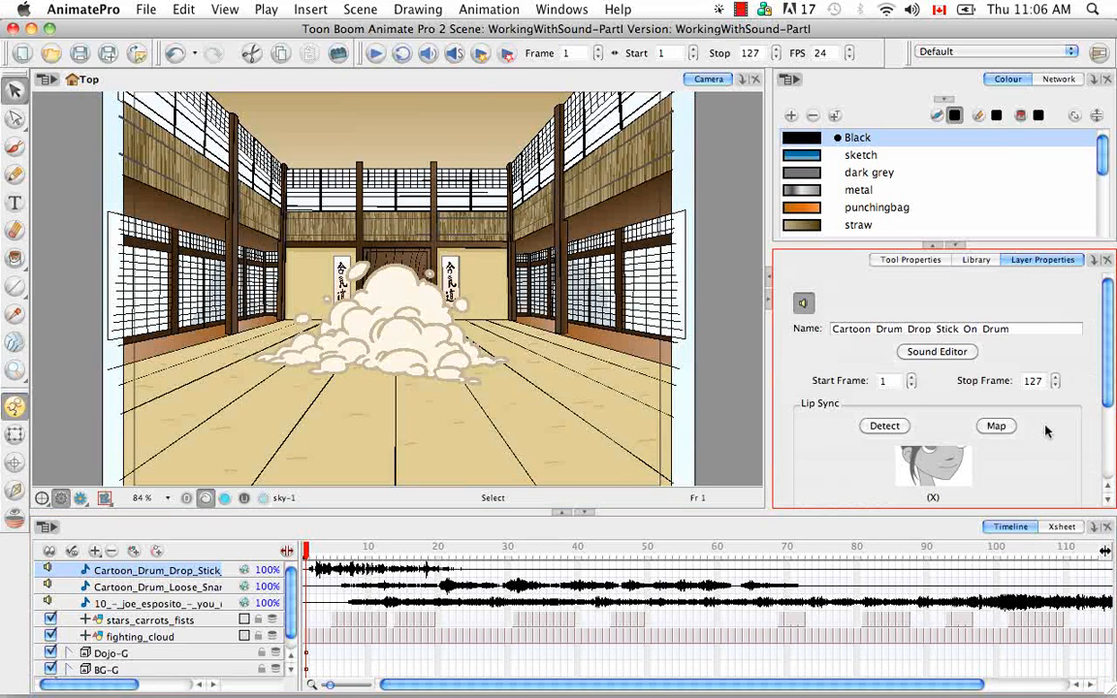
pyautogui.click(933, 248)
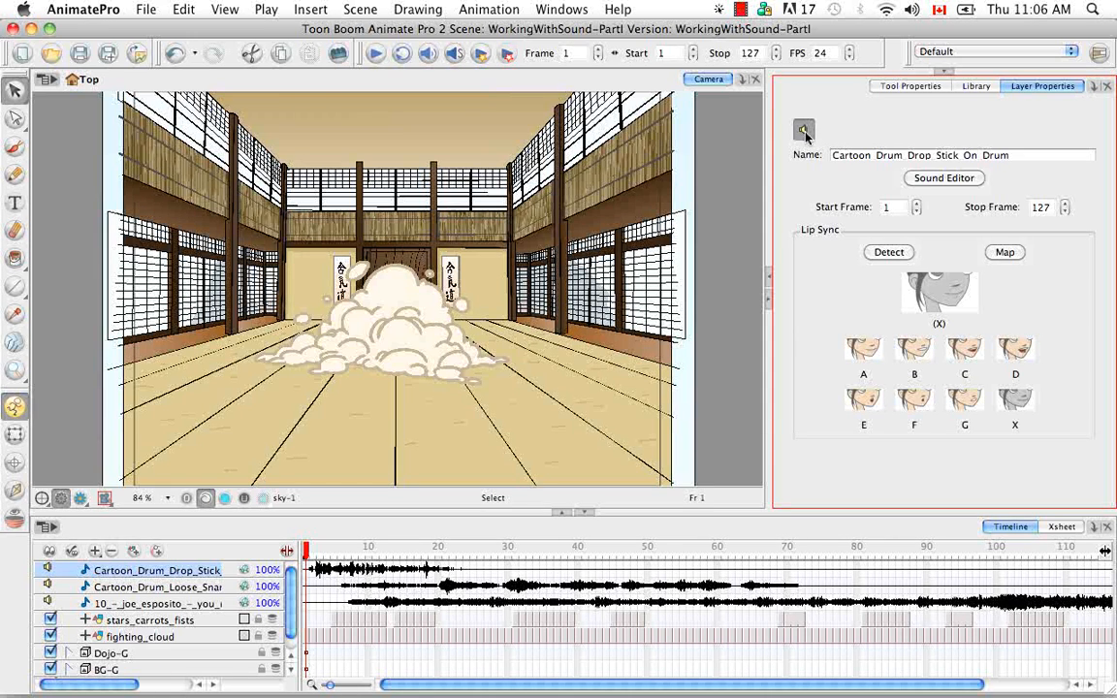
# - Toggle the drum layer's sound off and back on, then open and close its Sound Element Editor
pyautogui.click(804, 131)
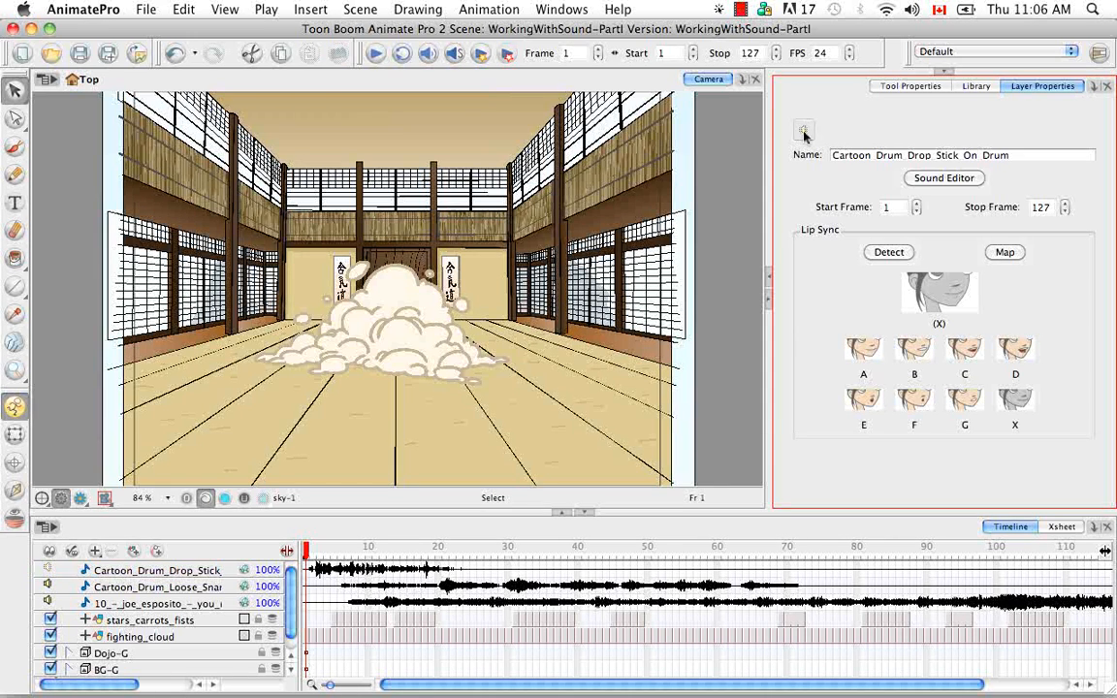
pyautogui.click(47, 571)
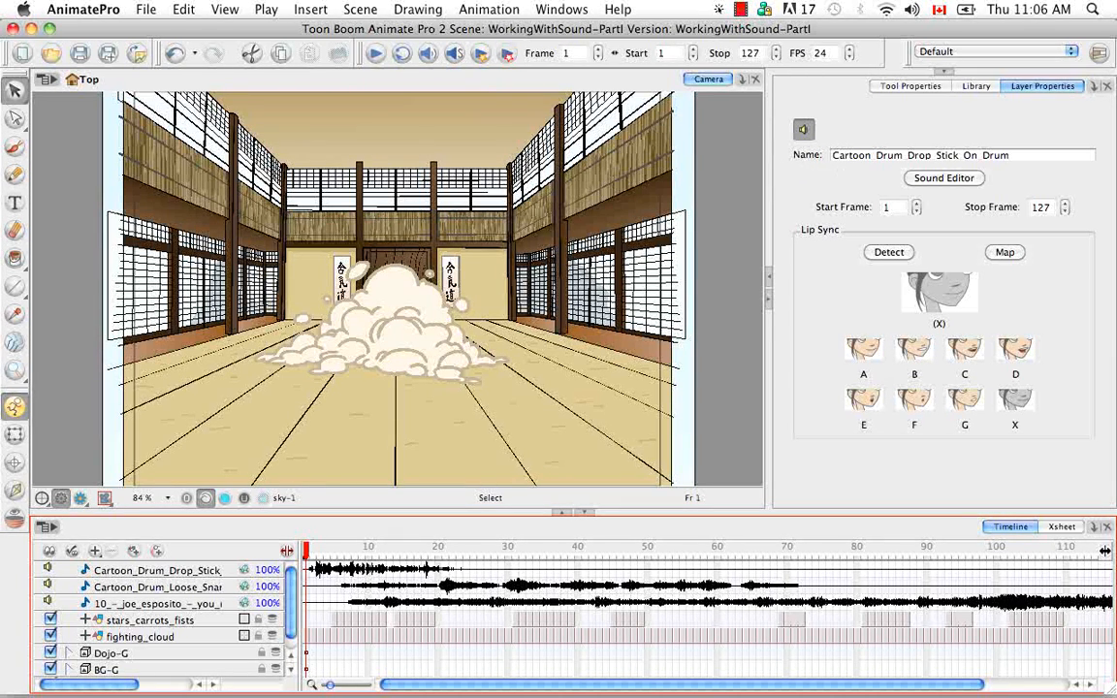
pyautogui.click(944, 179)
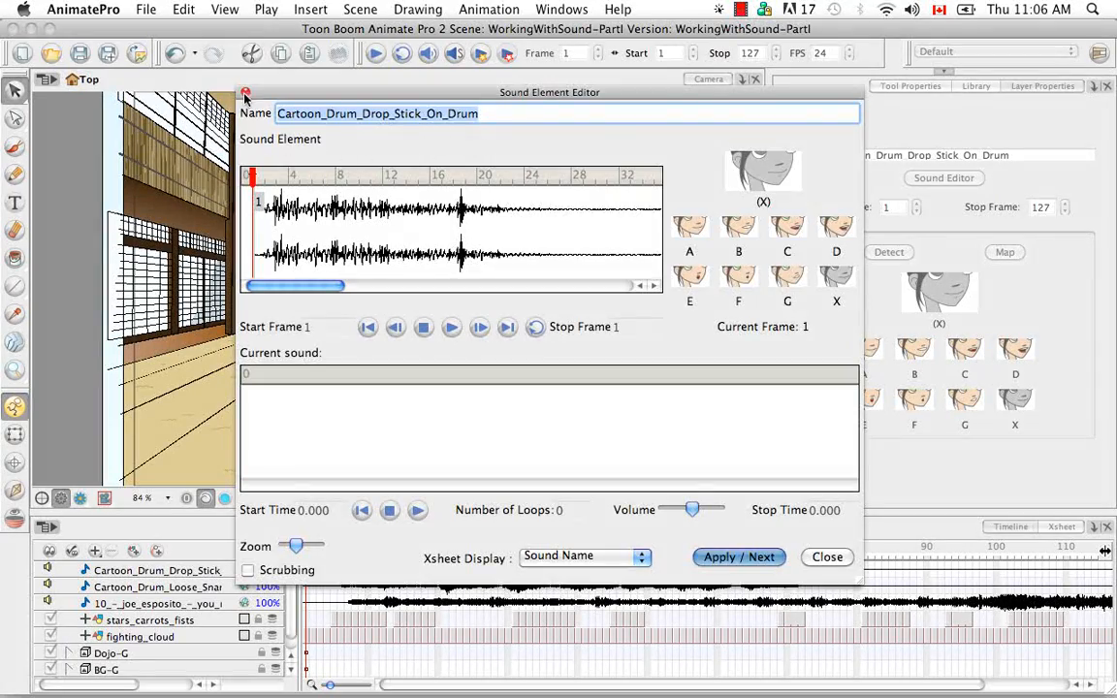
pyautogui.click(245, 93)
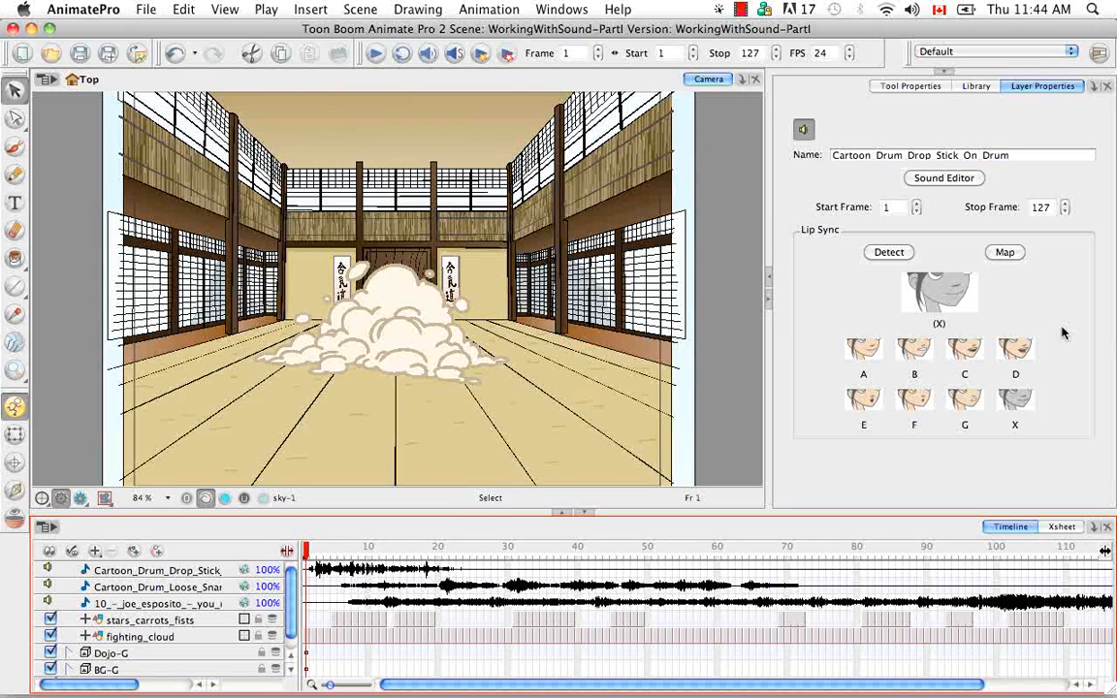
# - Switch to the Xsheet, scroll to the Cartoon_Drum_Drop_Stick column and set its sound display to Mouth Shapes
pyautogui.click(1062, 527)
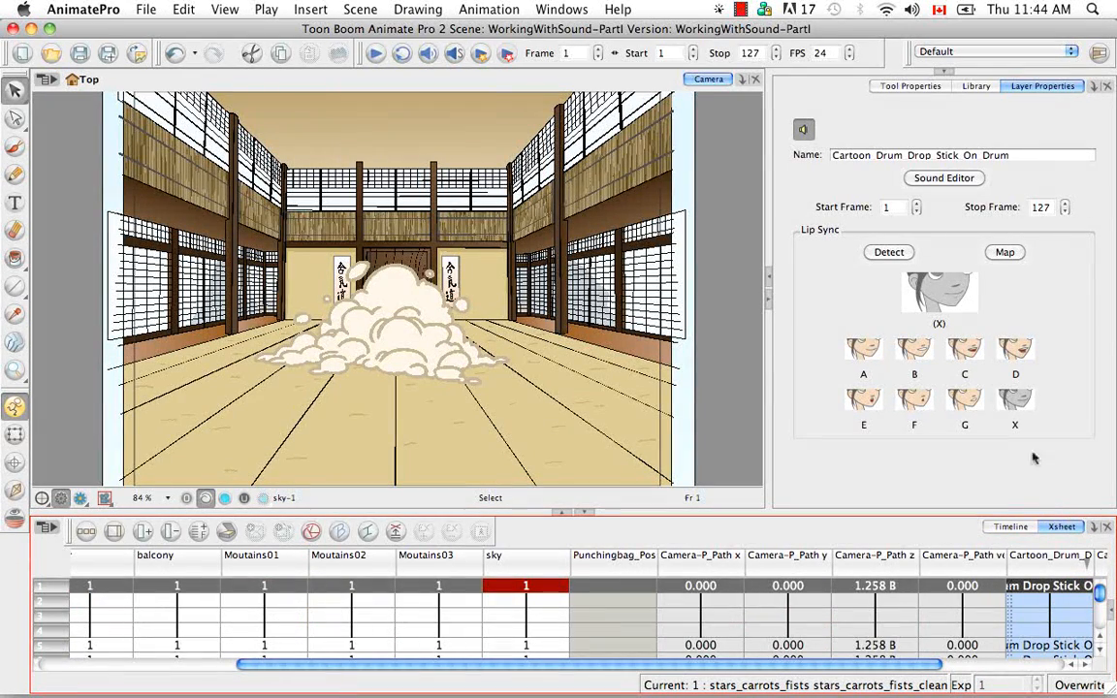
pyautogui.moveTo(871, 664); pyautogui.dragTo(1063, 665)
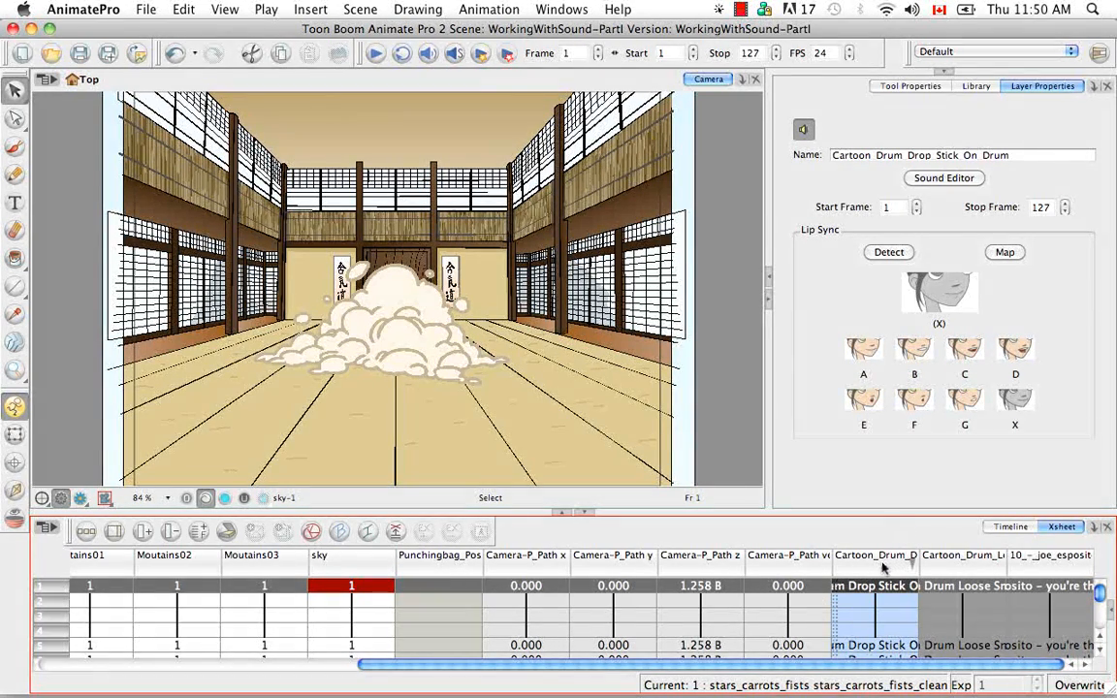
pyautogui.rightClick(884, 566)
pyautogui.moveTo(882, 561)
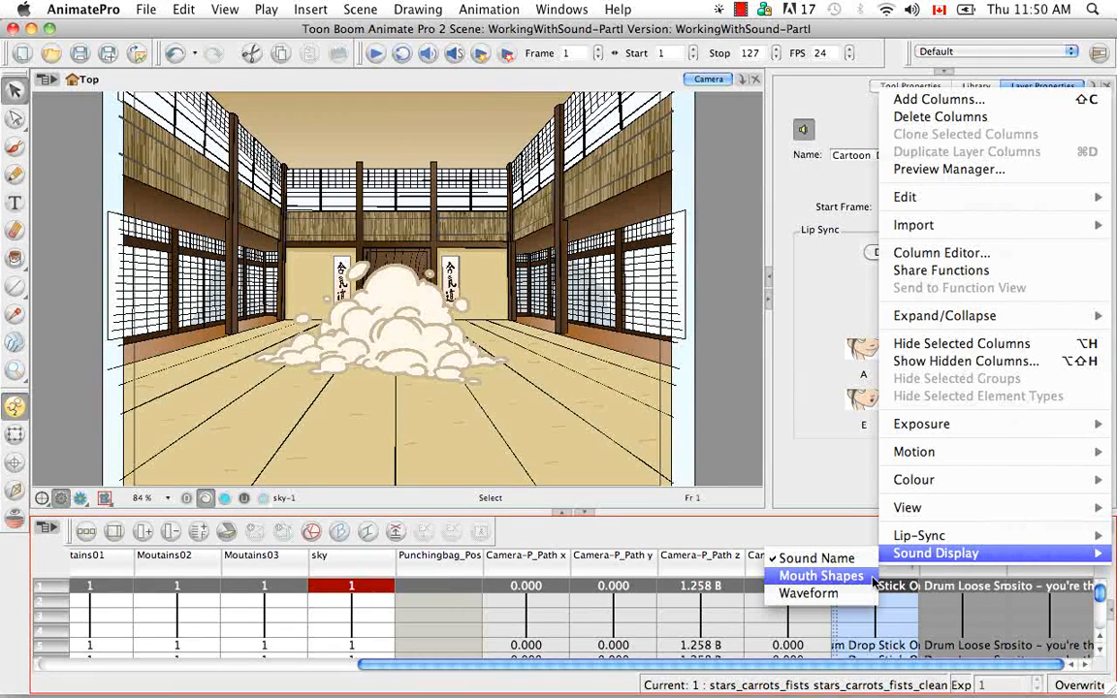
pyautogui.click(822, 576)
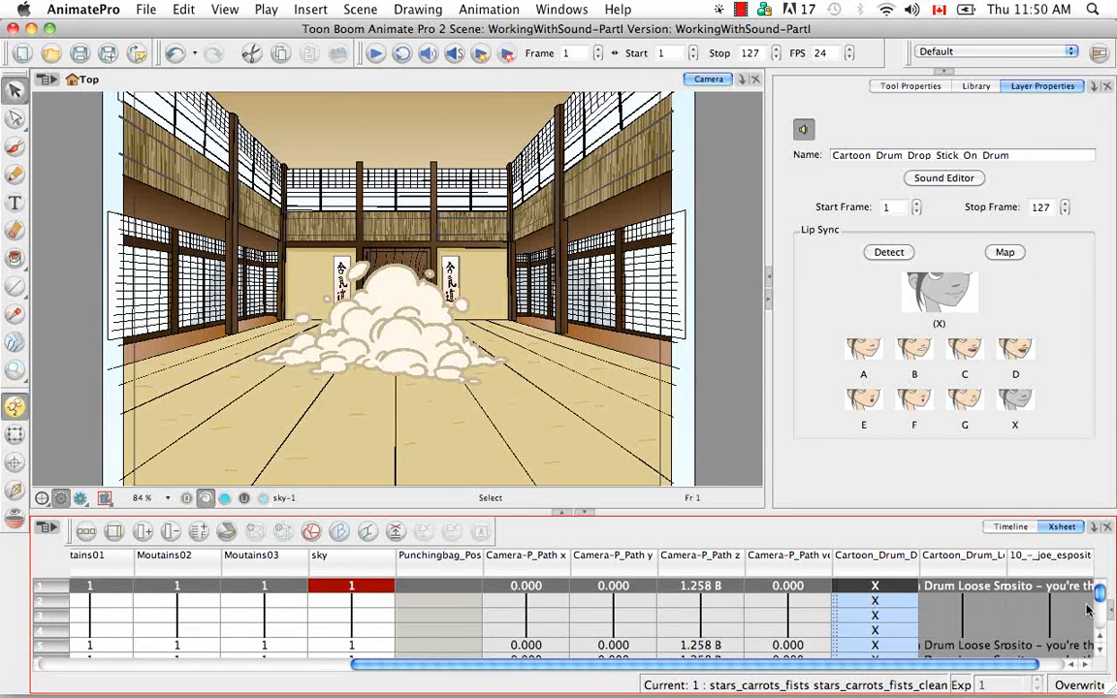
# - Change the drum column's sound display to Waveform and select one of its cells
pyautogui.moveTo(1101, 598)
pyautogui.mouseDown()
pyautogui.moveTo(1101, 630)
pyautogui.moveTo(1103, 587)
pyautogui.mouseUp()
pyautogui.rightClick(879, 570)
pyautogui.moveTo(894, 562)
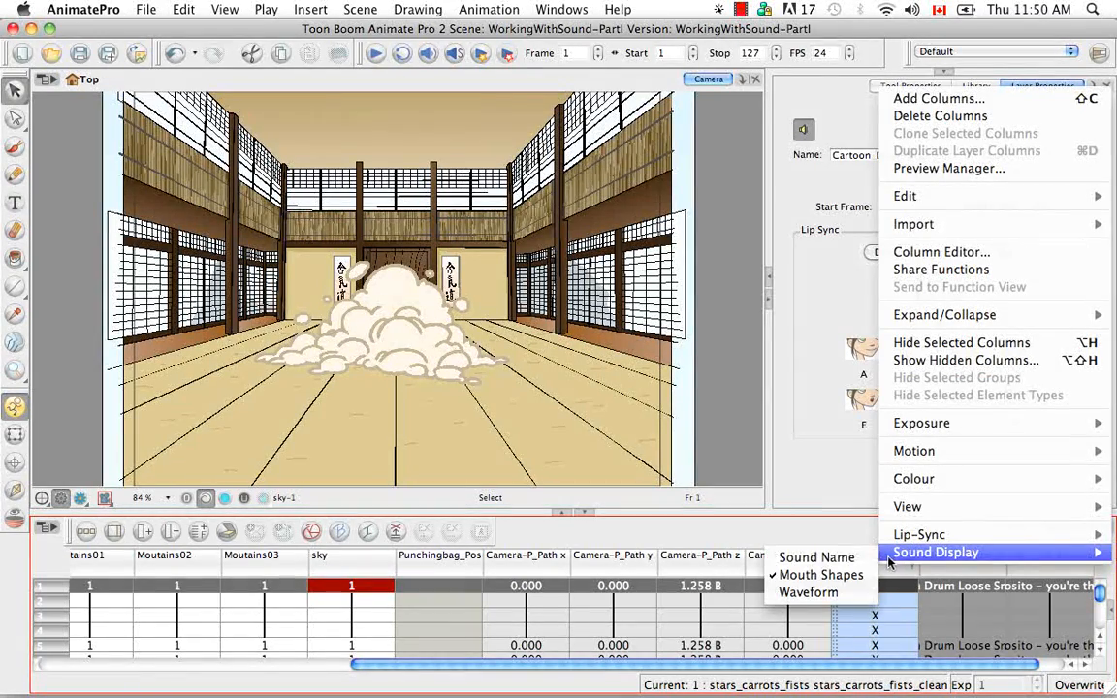
pyautogui.click(808, 593)
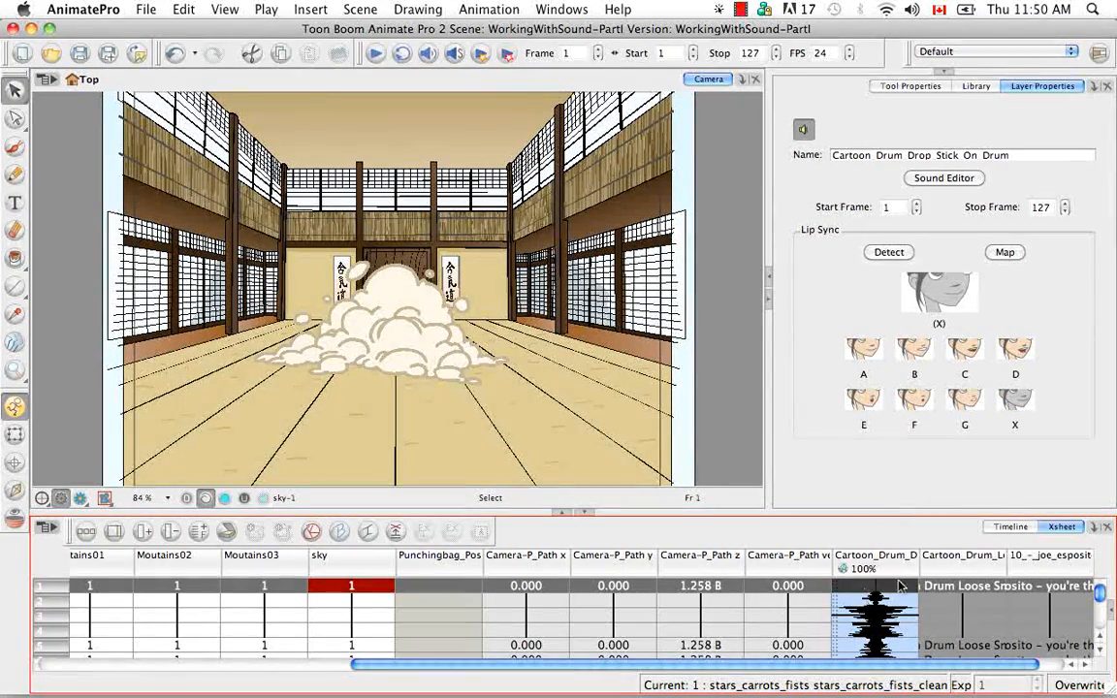
pyautogui.moveTo(1101, 598)
pyautogui.mouseDown()
pyautogui.moveTo(1102, 611)
pyautogui.moveTo(1103, 600)
pyautogui.mouseUp()
pyautogui.click(873, 601)
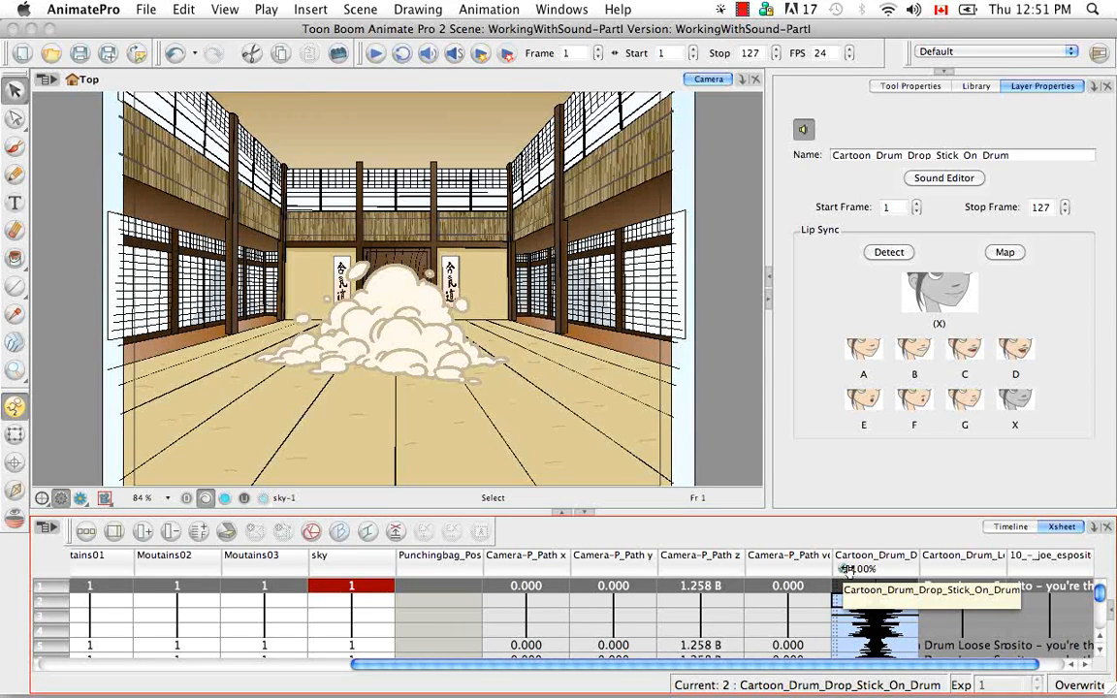
# - Set the drum column's sound display back to Sound Name
pyautogui.moveTo(848, 570)
pyautogui.mouseDown()
pyautogui.moveTo(859, 568)
pyautogui.moveTo(846, 570)
pyautogui.mouseUp()
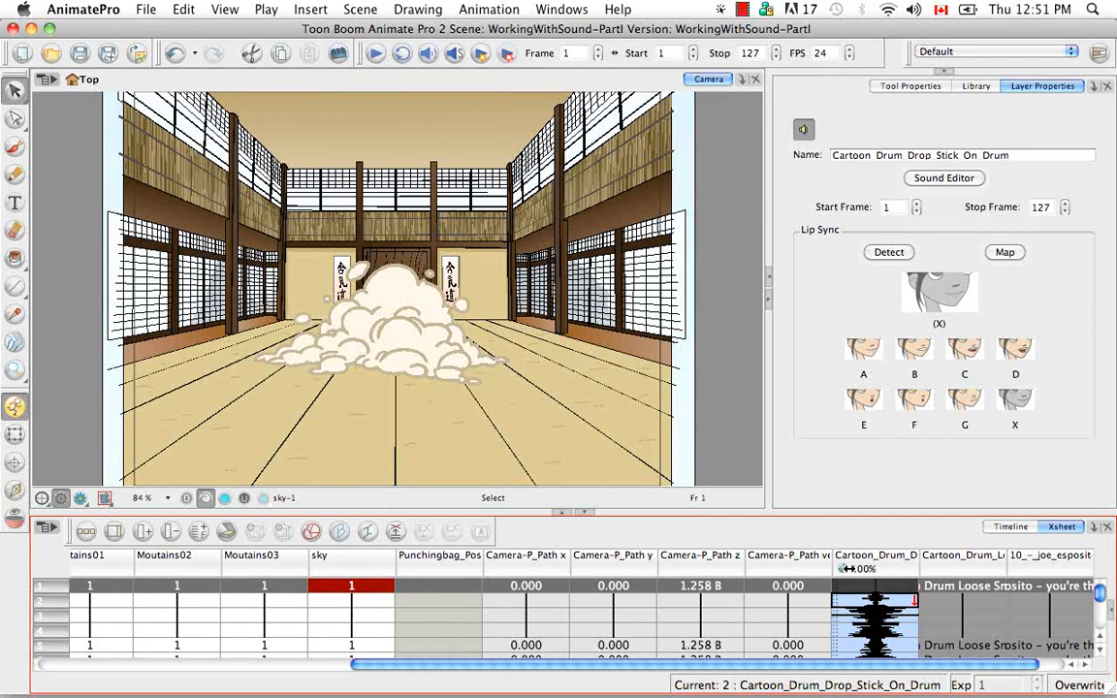
pyautogui.rightClick(896, 570)
pyautogui.moveTo(891, 555)
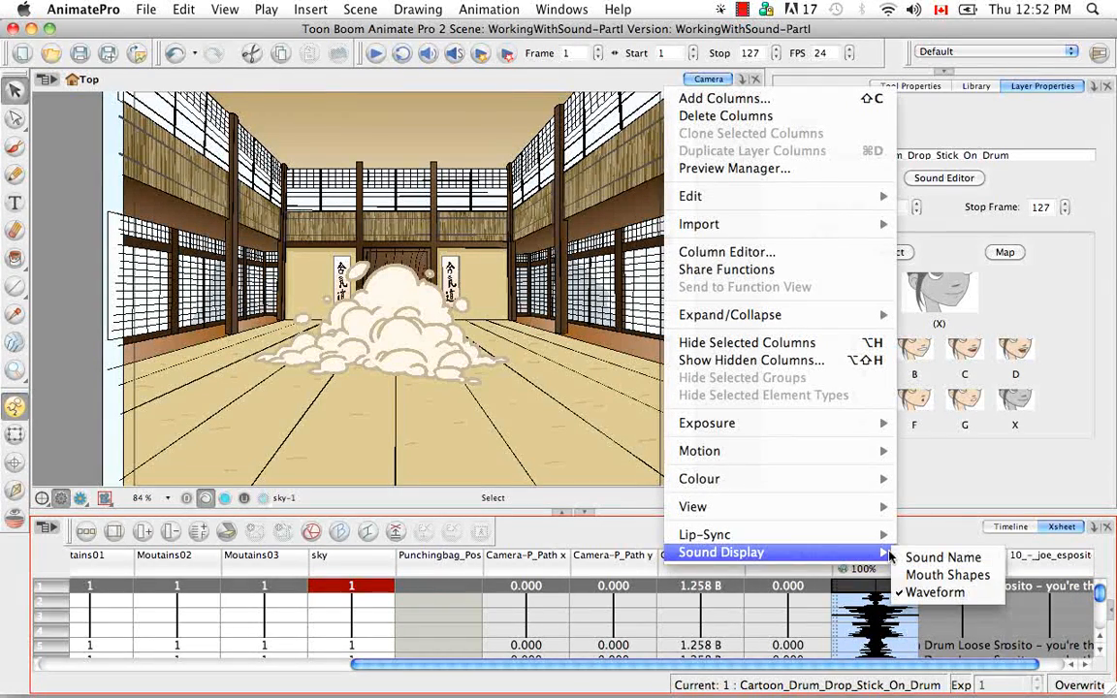
pyautogui.click(896, 560)
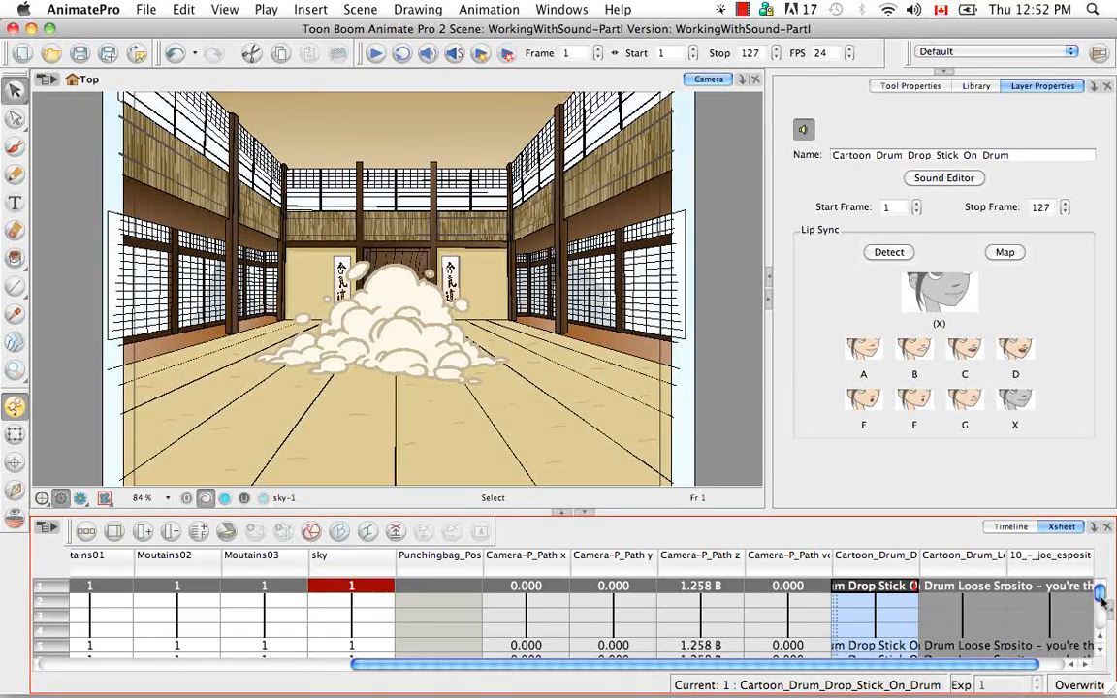
pyautogui.moveTo(1102, 595)
pyautogui.mouseDown()
pyautogui.moveTo(1100, 624)
pyautogui.moveTo(1100, 593)
pyautogui.mouseUp()
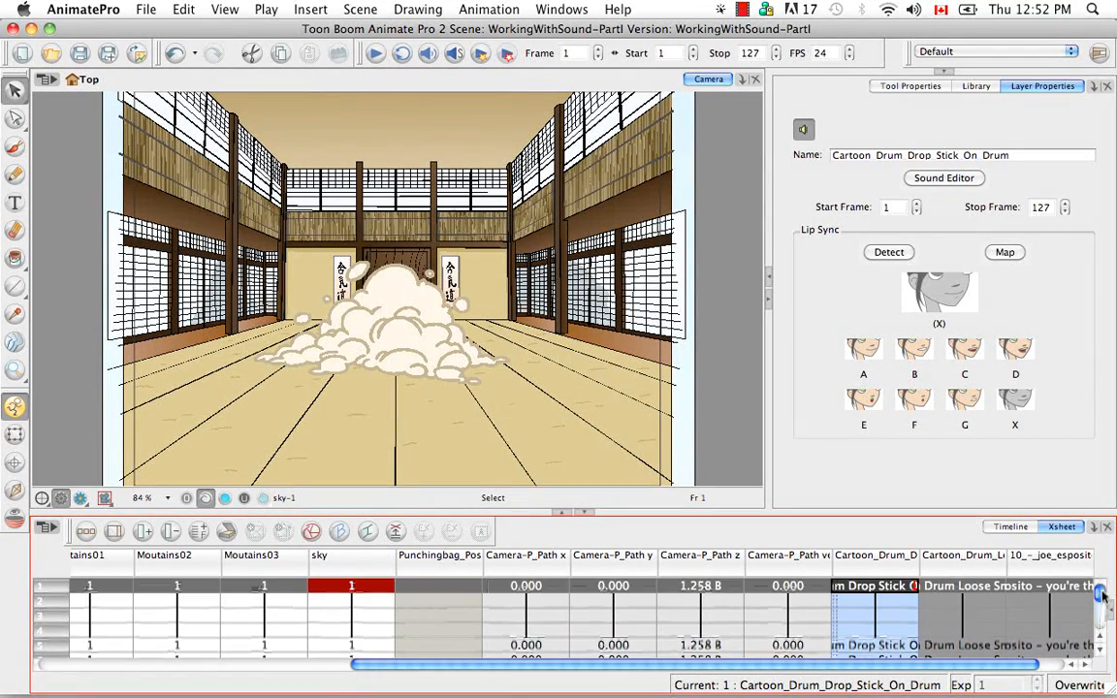
# - Return to the Timeline, play the scene and bring the playhead back to frame 1
pyautogui.click(1011, 528)
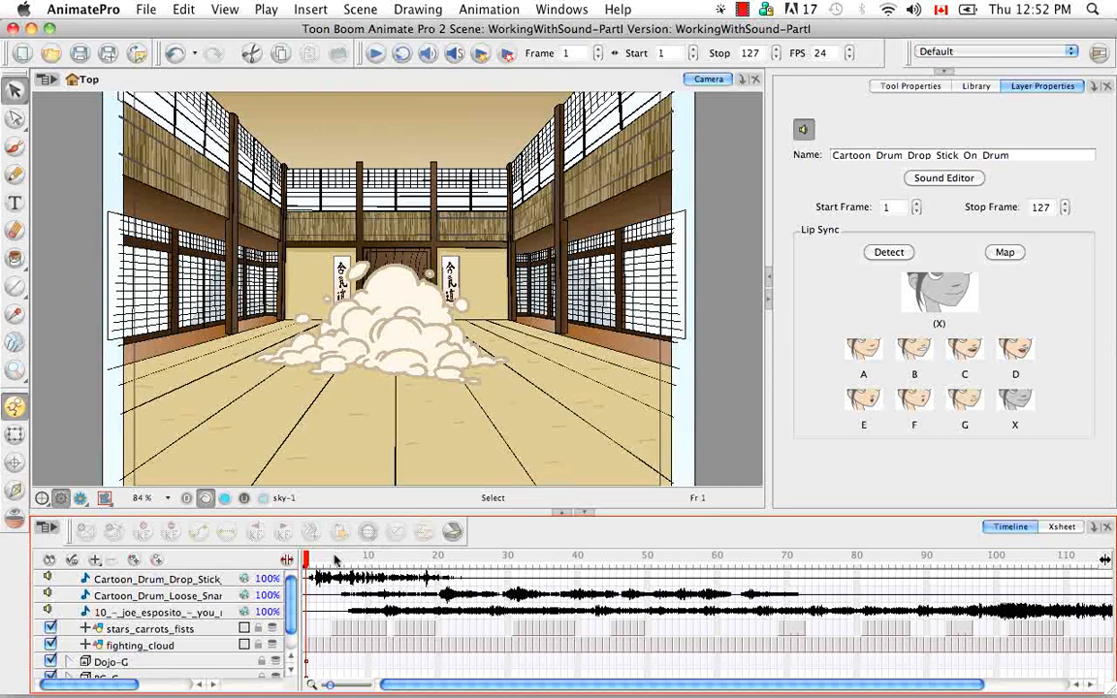
pyautogui.click(381, 55)
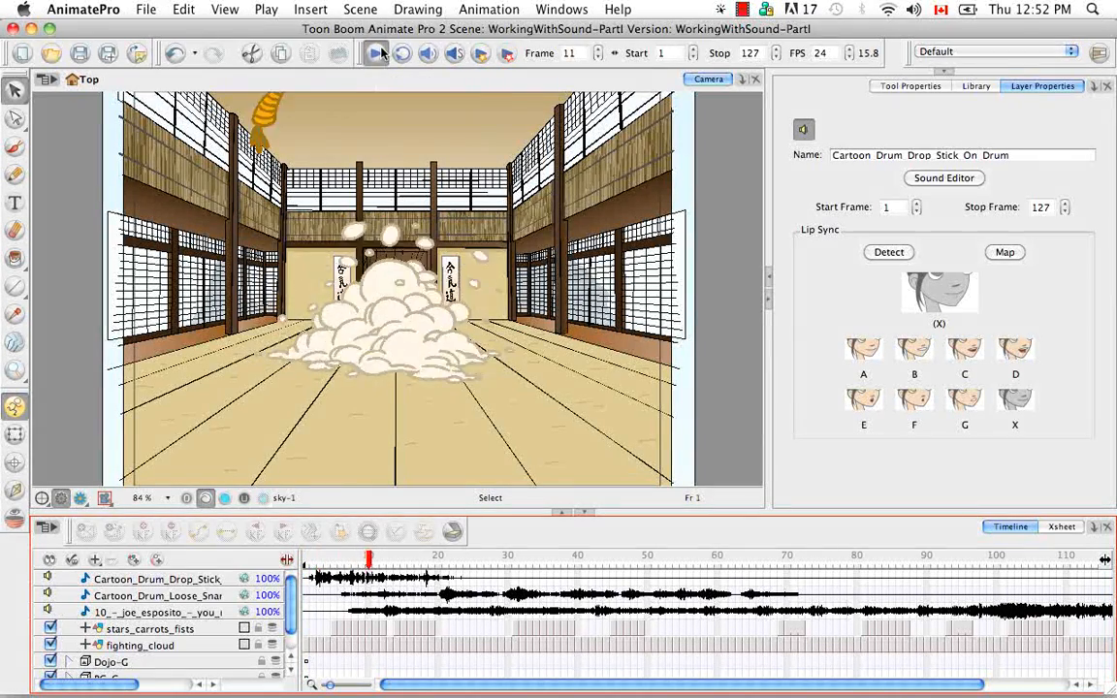
pyautogui.click(530, 560)
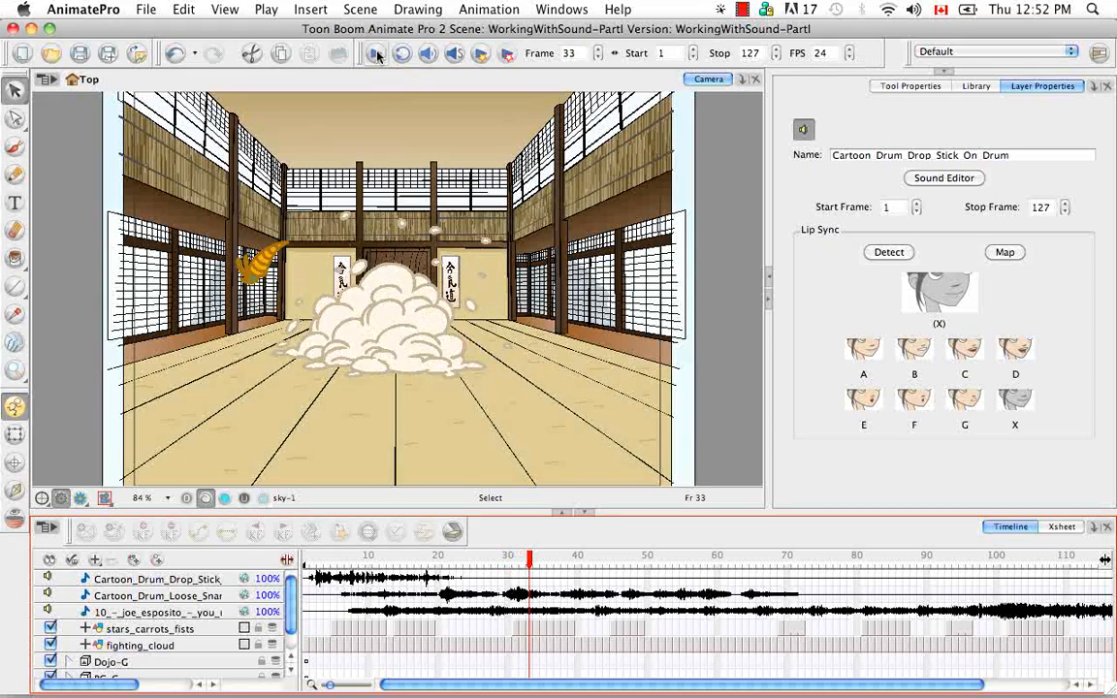
pyautogui.moveTo(530, 560); pyautogui.dragTo(306, 561)
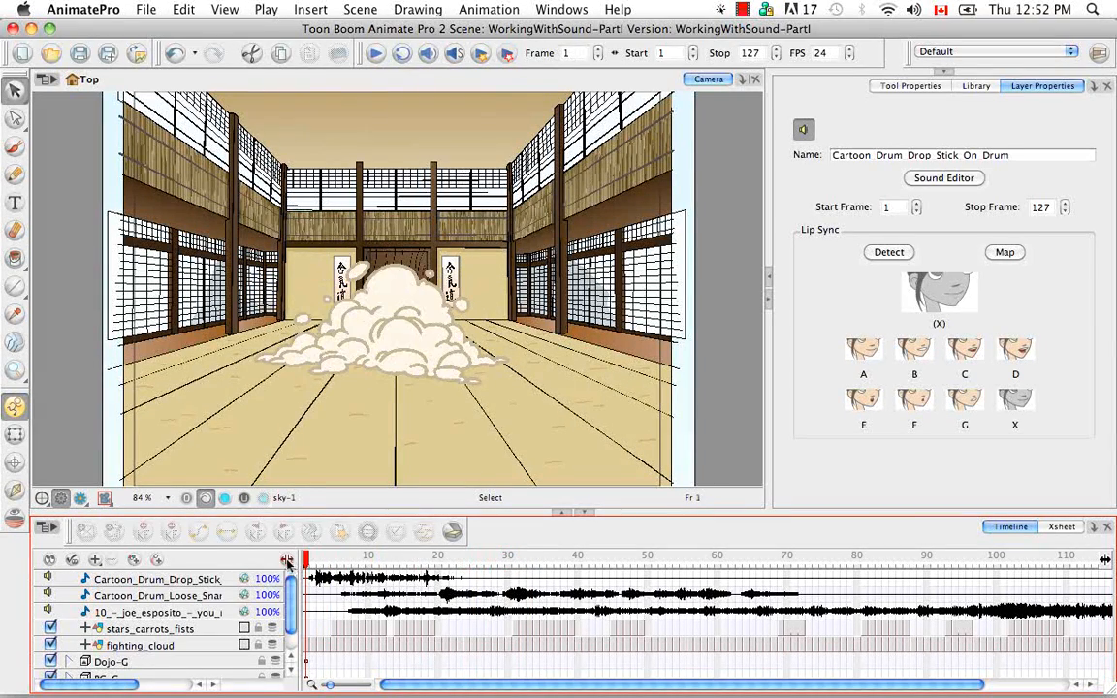
# - Enable sound playback and play the scene with audio
pyautogui.click(428, 54)
pyautogui.click(377, 60)
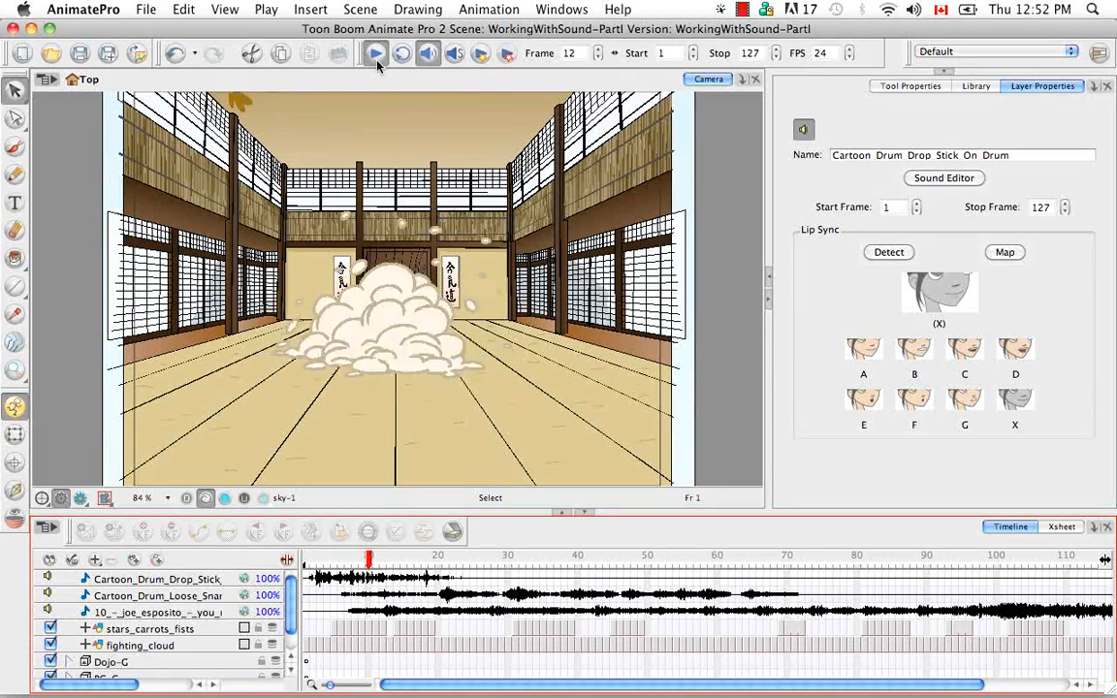
pyautogui.click(377, 57)
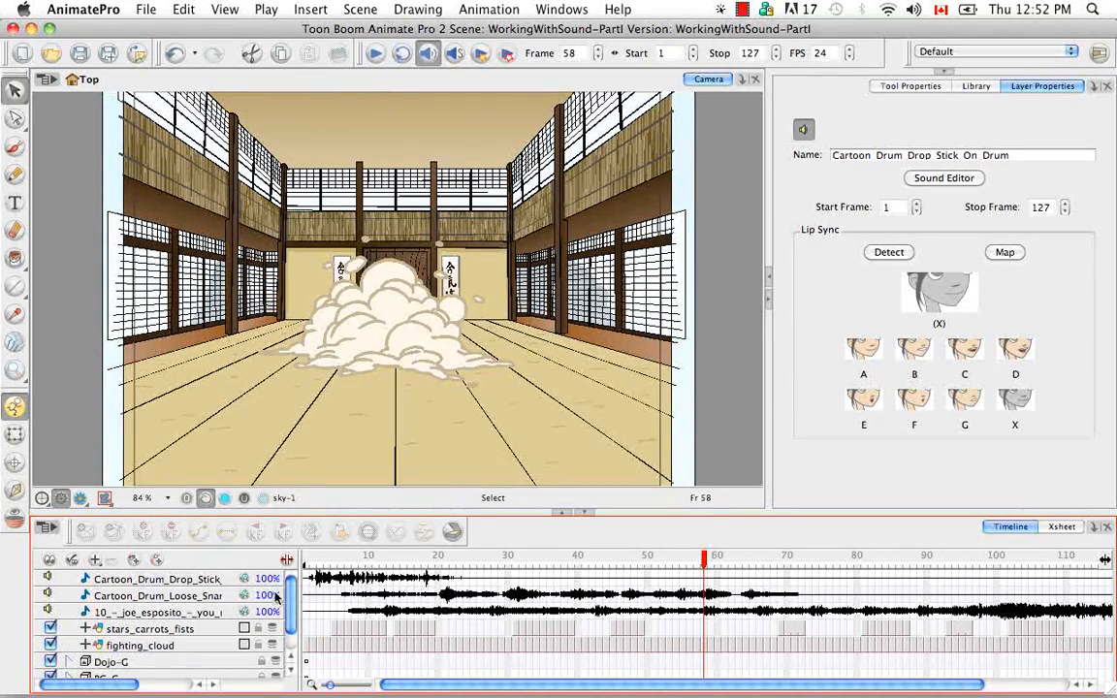
# - Mute the joe esposito and Loose Snare sound layers, then play the scene from frame 1 and rewind
pyautogui.click(49, 610)
pyautogui.click(49, 594)
pyautogui.click(307, 558)
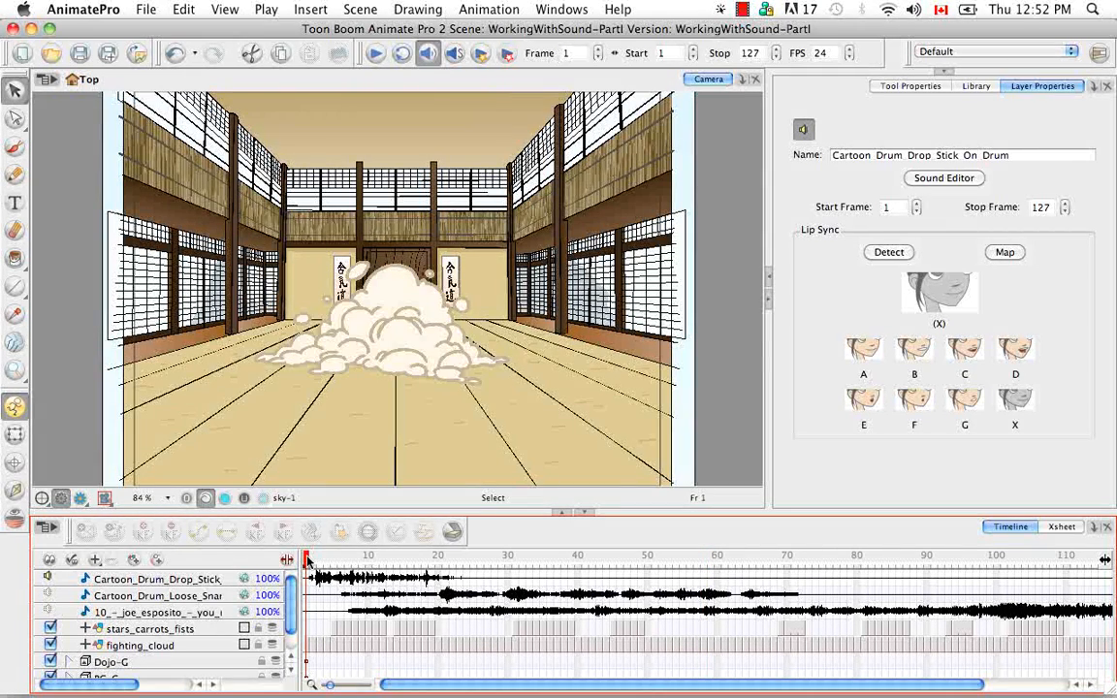
pyautogui.click(376, 54)
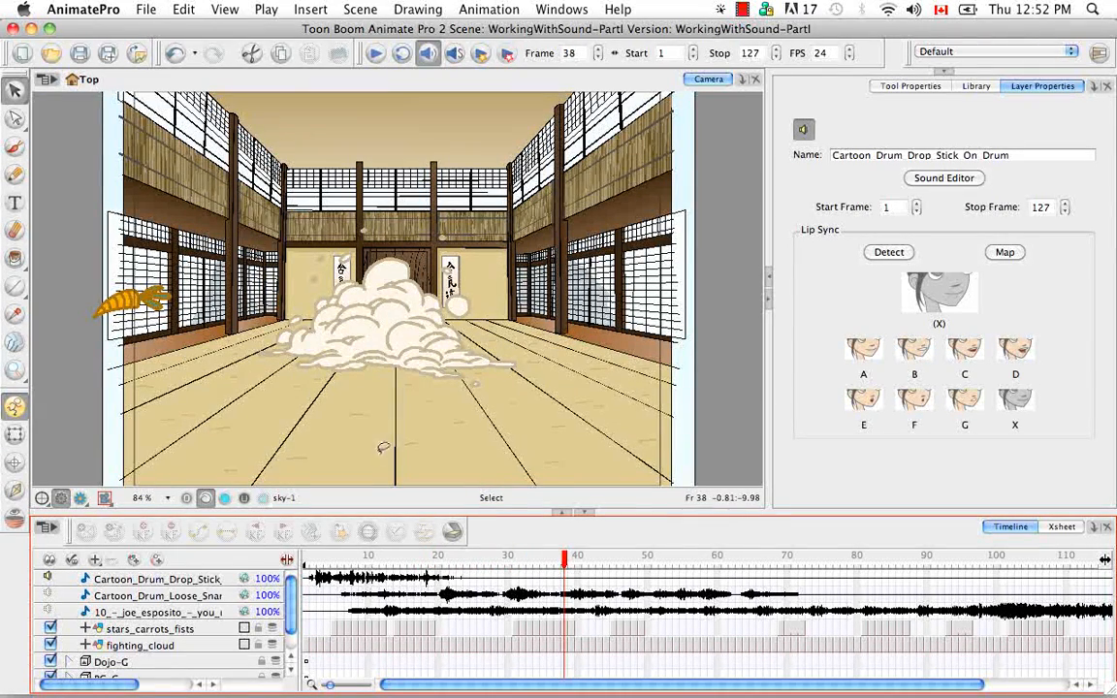
pyautogui.moveTo(569, 566); pyautogui.dragTo(306, 560)
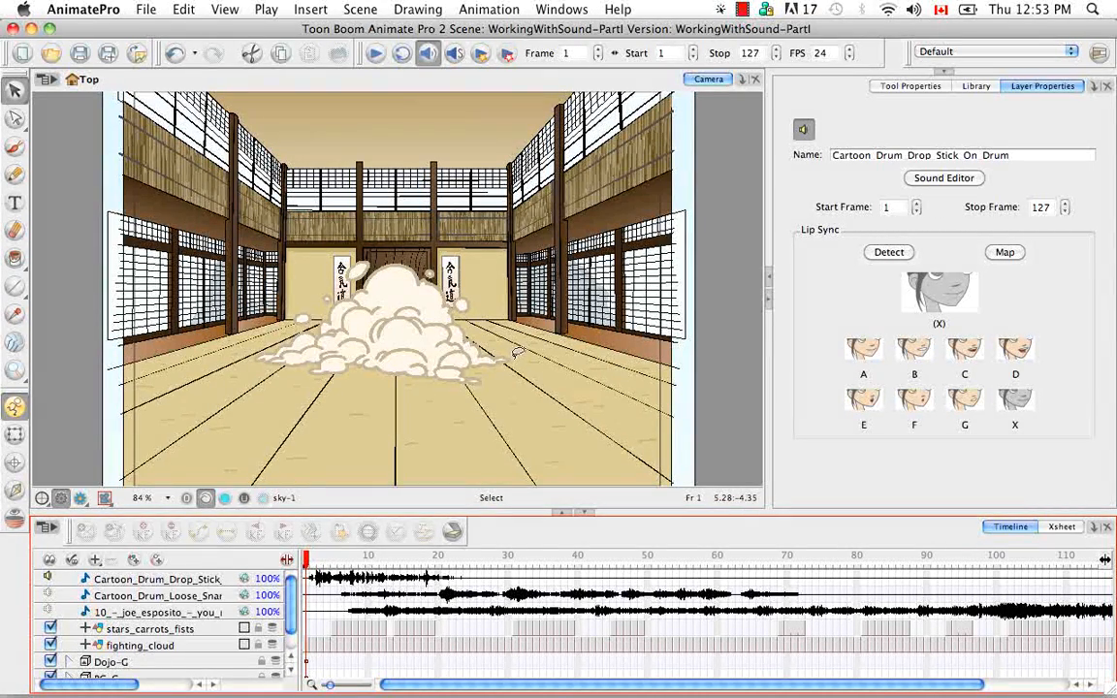
# - Play the scene again and rewind the playhead to frame 1
pyautogui.press('Return')
pyautogui.press('Return')
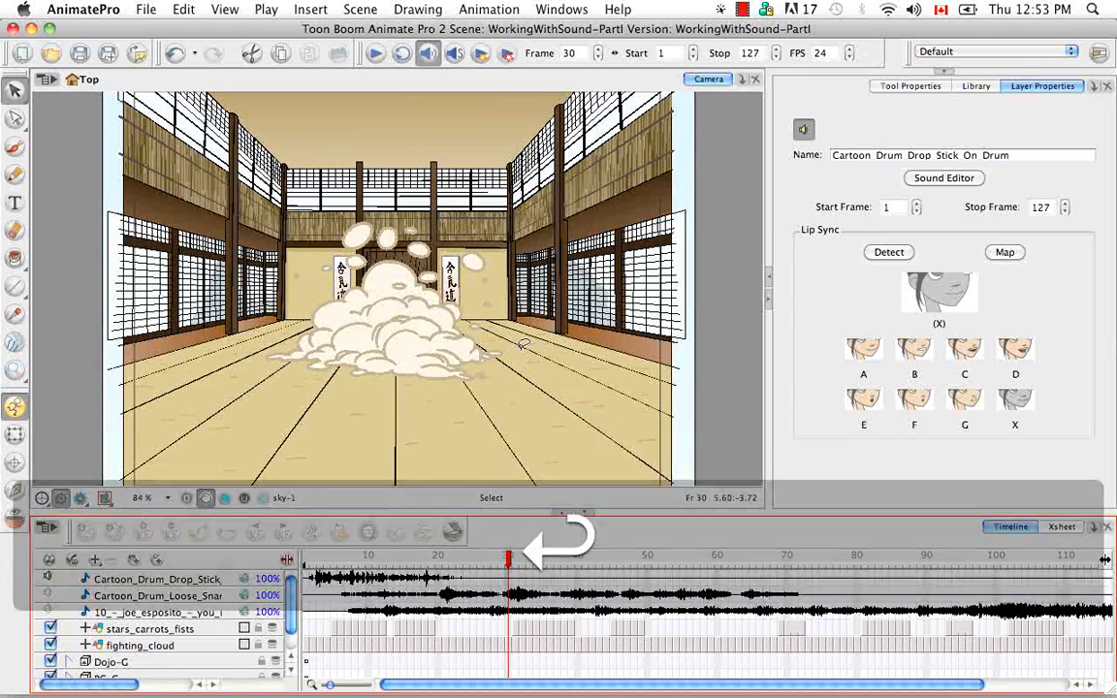
pyautogui.moveTo(509, 565); pyautogui.dragTo(296, 559)
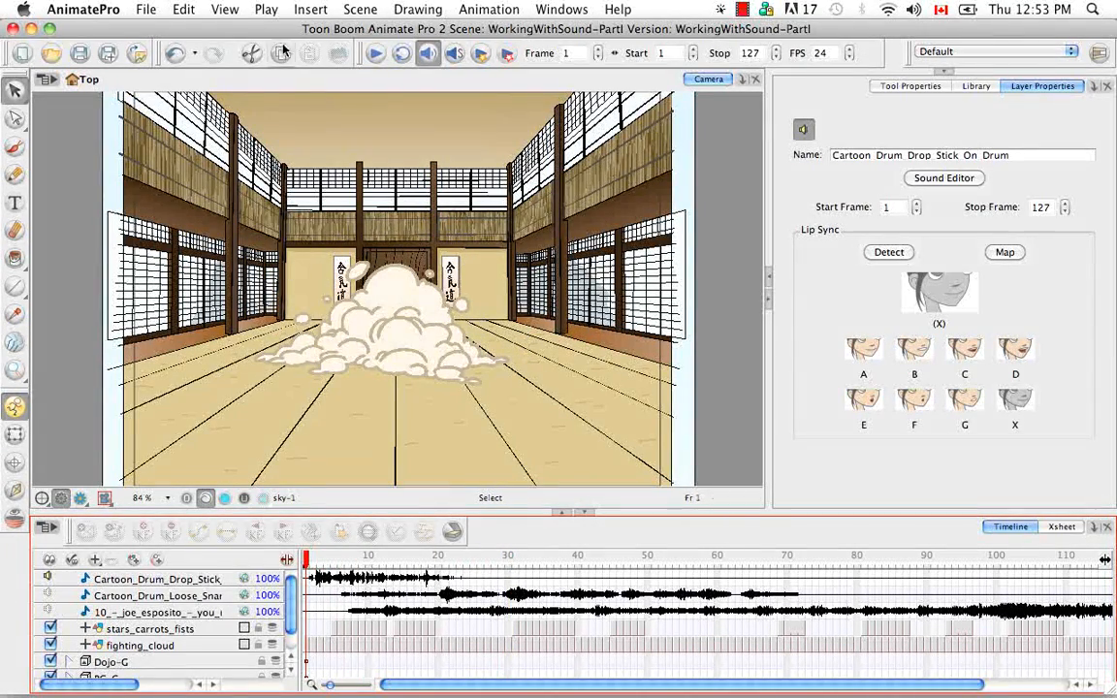
# - Play the scene using the Play command, then return the playhead to frame 1
pyautogui.click(267, 10)
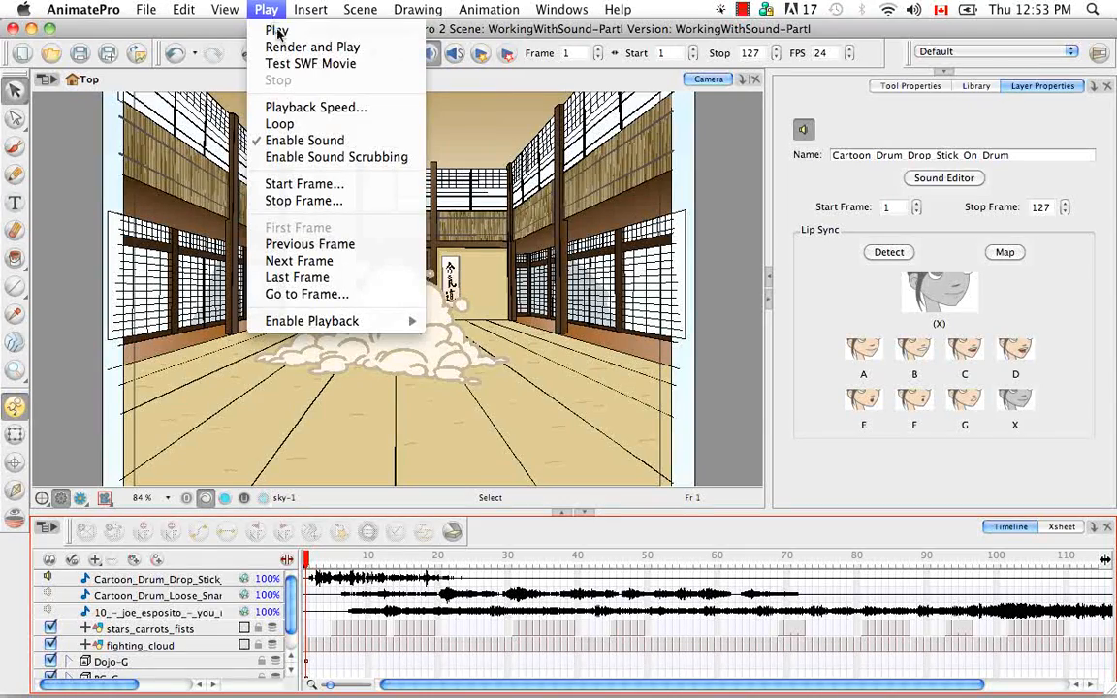
pyautogui.click(277, 31)
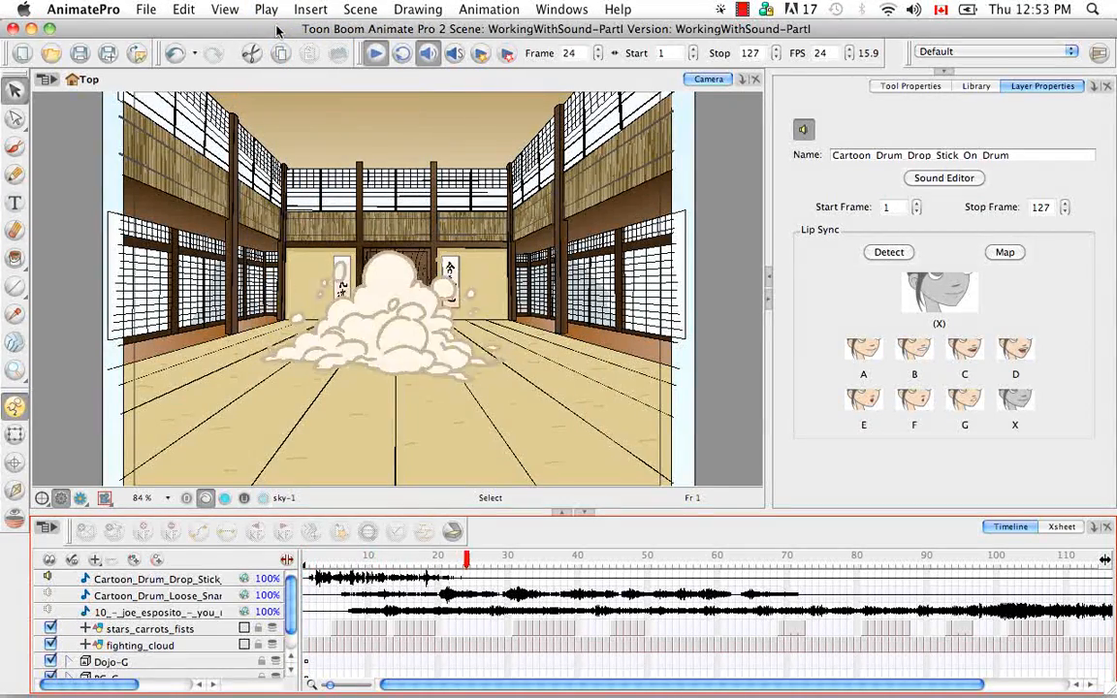
pyautogui.press('Return')
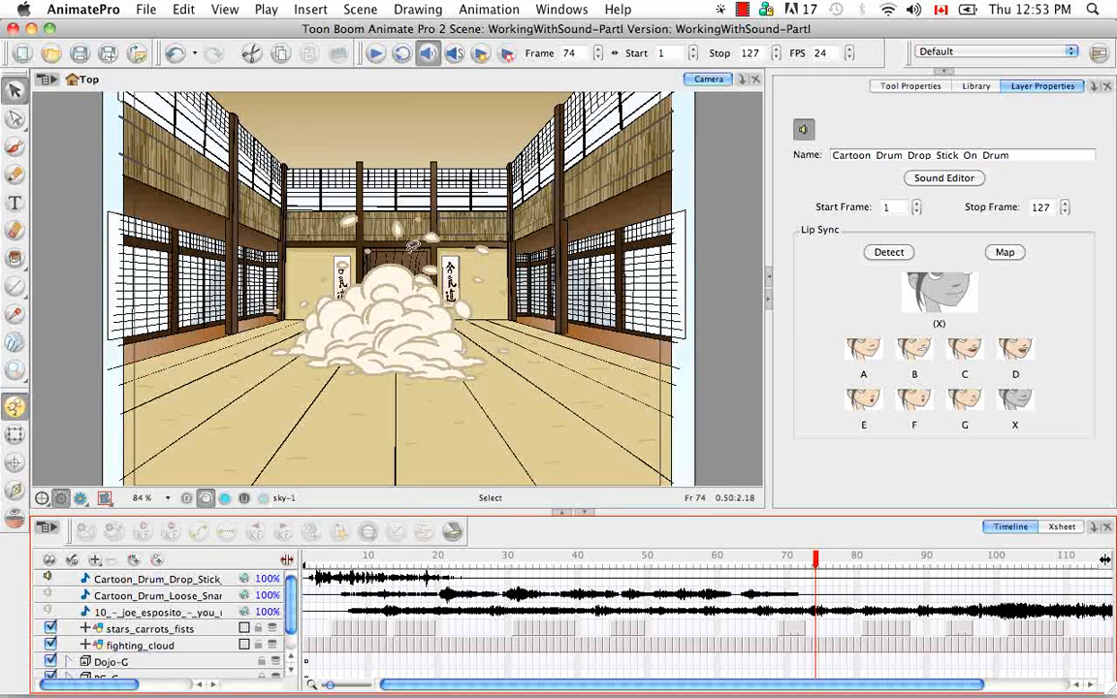
pyautogui.moveTo(816, 561); pyautogui.dragTo(307, 560)
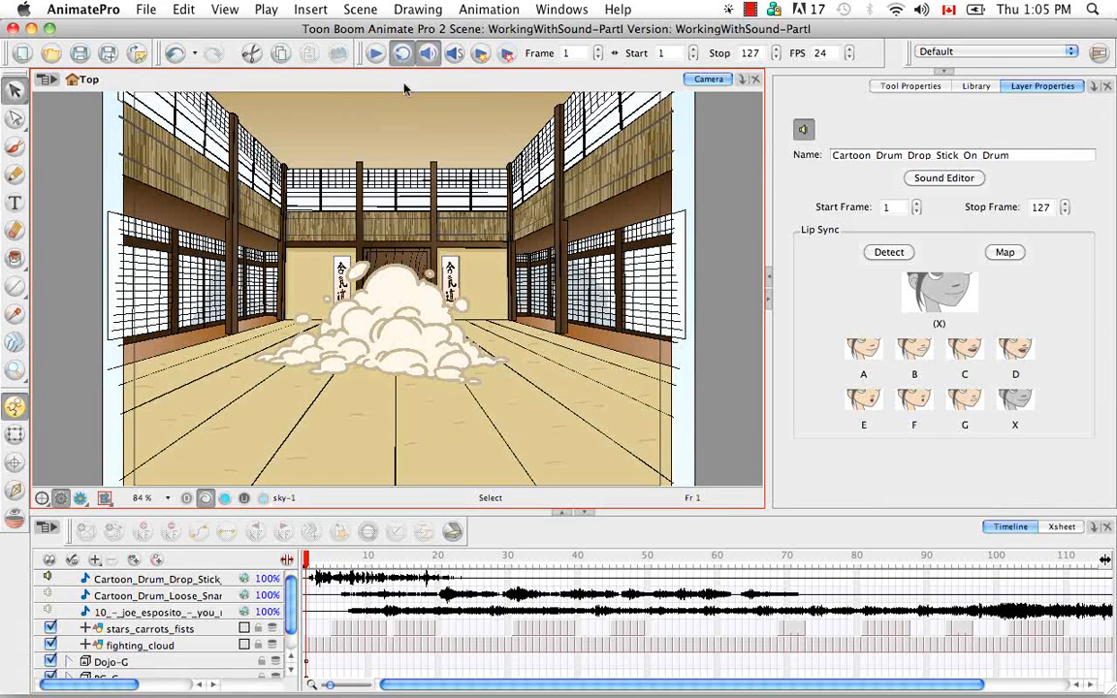
# - Set the playback stop frame to 30 by moving the timeline's stop marker
pyautogui.moveTo(634, 687); pyautogui.dragTo(793, 682)
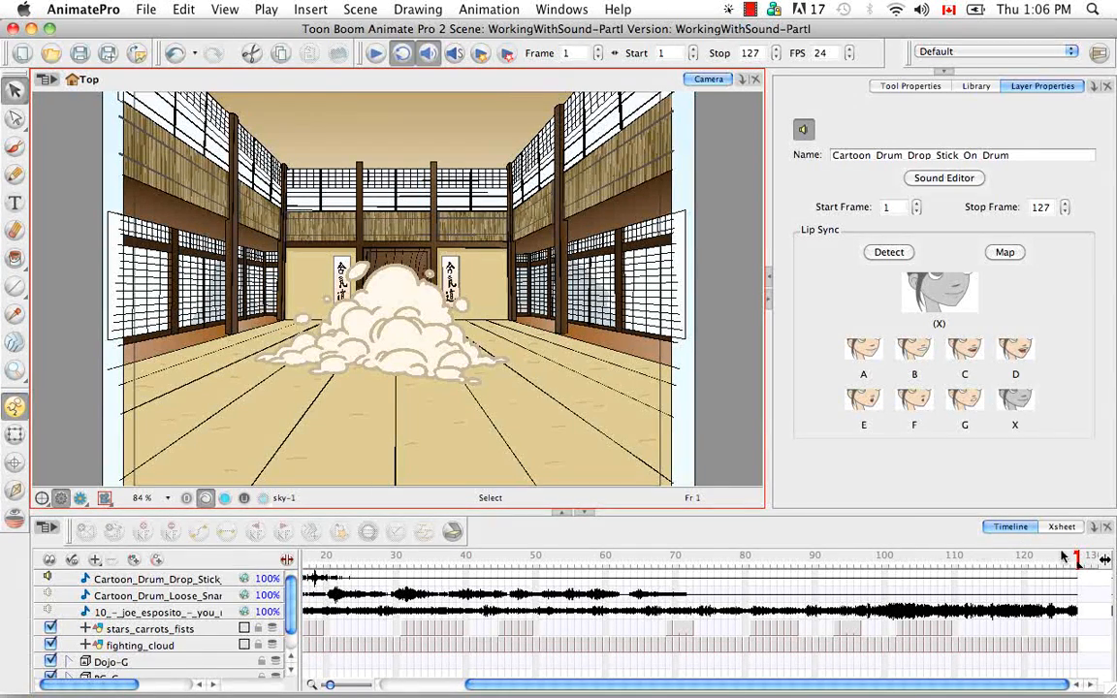
pyautogui.click(1082, 572)
pyautogui.moveTo(1077, 572); pyautogui.dragTo(400, 571)
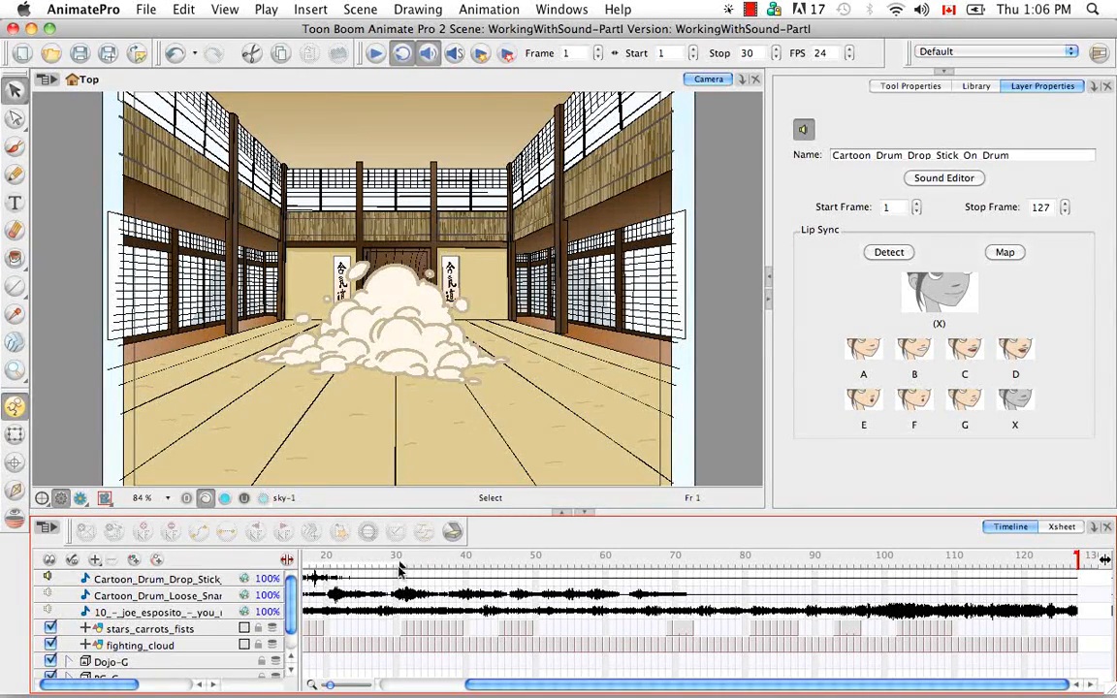
pyautogui.hscroll(-5, 474, 611)
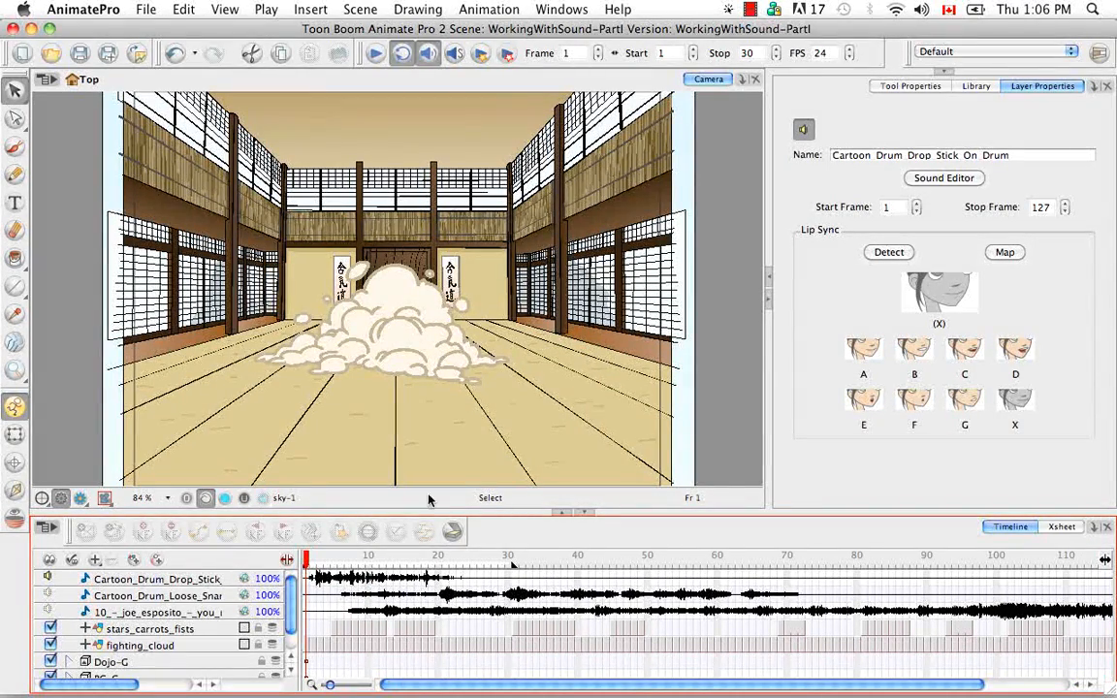
# - Play frames 1 to 30, then enable sound scrubbing and scrub the playhead between frames 12 and 25
pyautogui.click(375, 54)
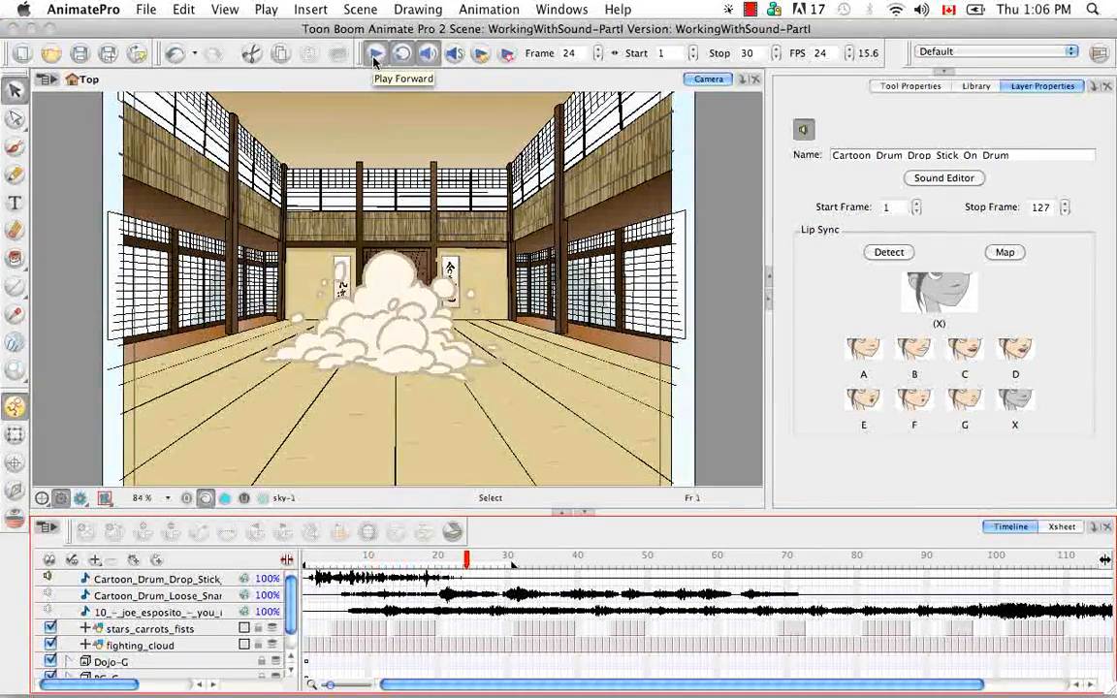
pyautogui.click(374, 54)
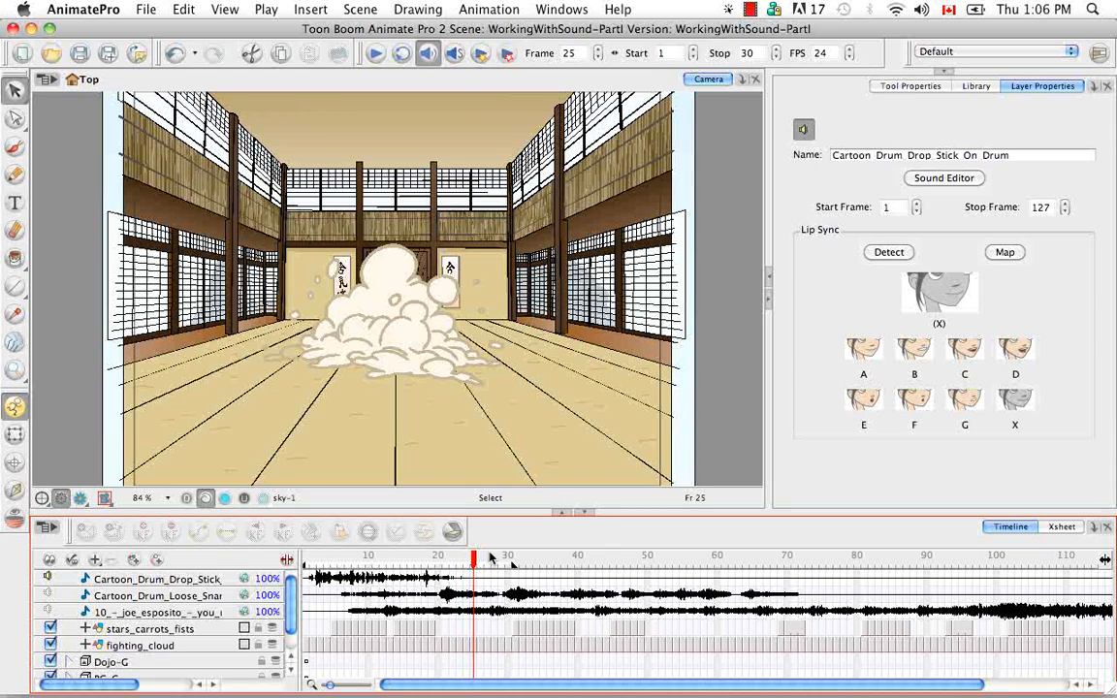
pyautogui.click(454, 56)
pyautogui.moveTo(468, 561)
pyautogui.mouseDown()
pyautogui.moveTo(378, 566)
pyautogui.moveTo(480, 561)
pyautogui.moveTo(401, 561)
pyautogui.moveTo(451, 561)
pyautogui.mouseUp()
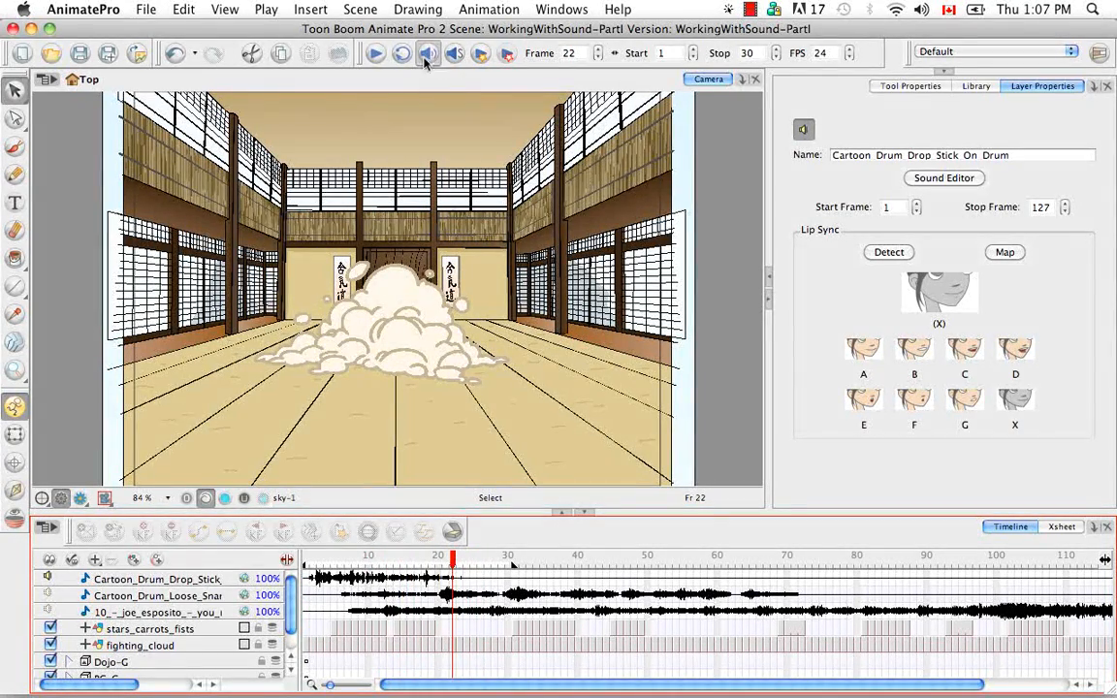
pyautogui.click(454, 53)
pyautogui.moveTo(424, 563); pyautogui.dragTo(384, 564)
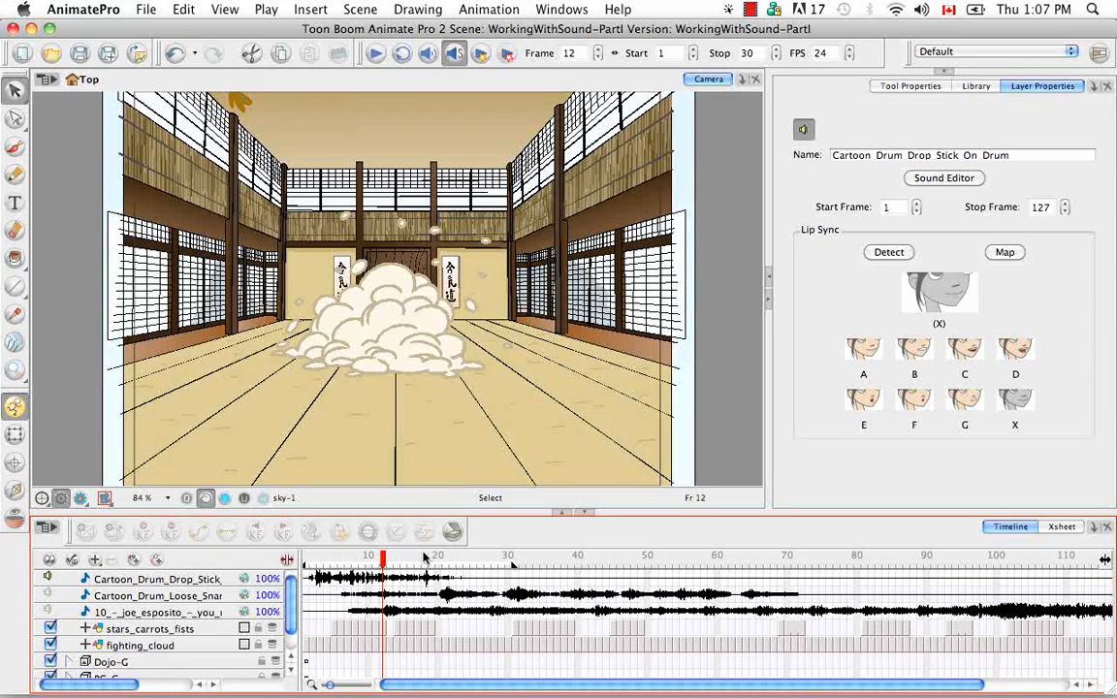
# - Re-enable sound, scrub and play the range again, leaving the playhead at frame 14
pyautogui.click(428, 53)
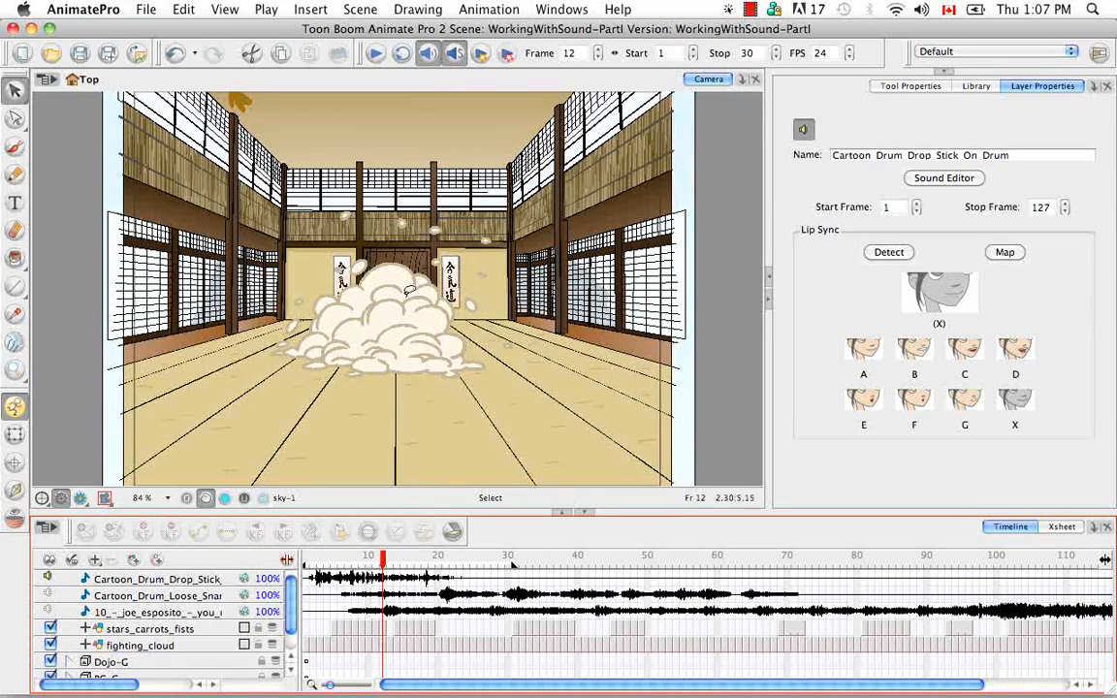
pyautogui.moveTo(382, 565); pyautogui.dragTo(440, 509)
pyautogui.click(376, 52)
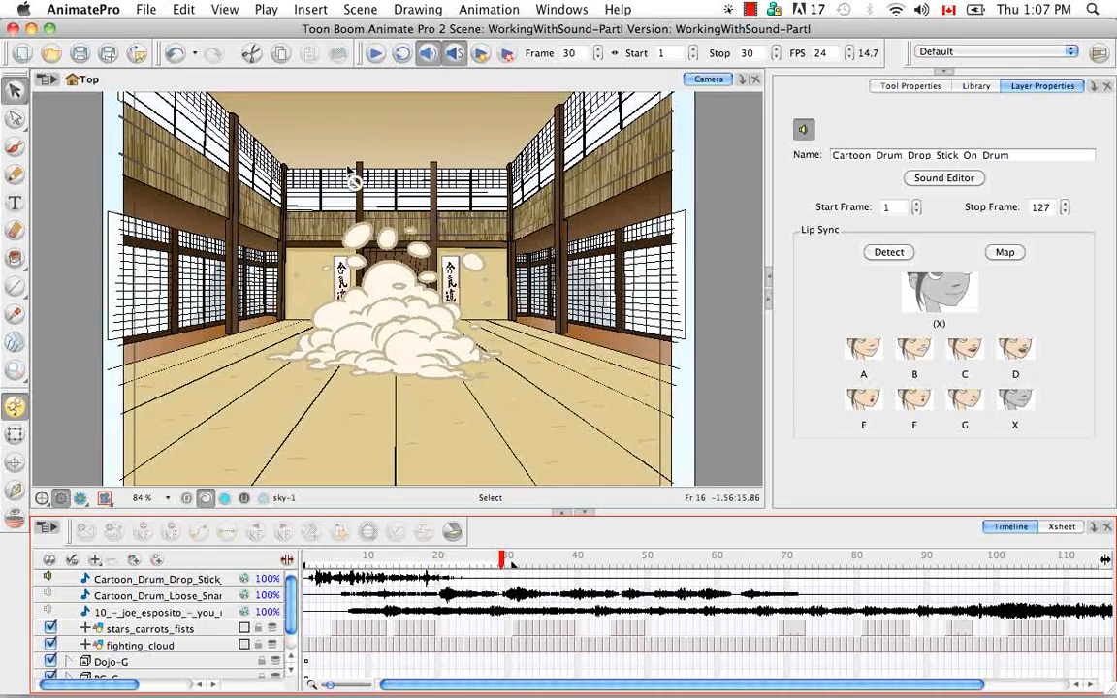
pyautogui.moveTo(510, 562); pyautogui.dragTo(399, 566)
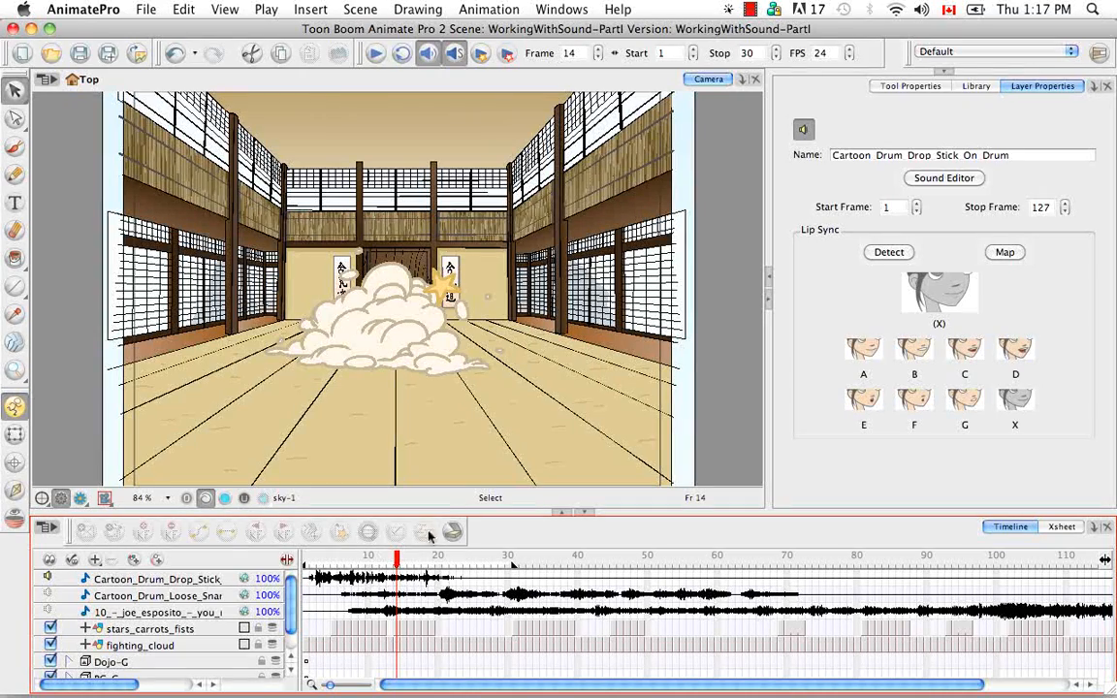
# - Inspect the sound waveform and scrubbing options in the timeline context menu and the Play menu
pyautogui.rightClick(452, 562)
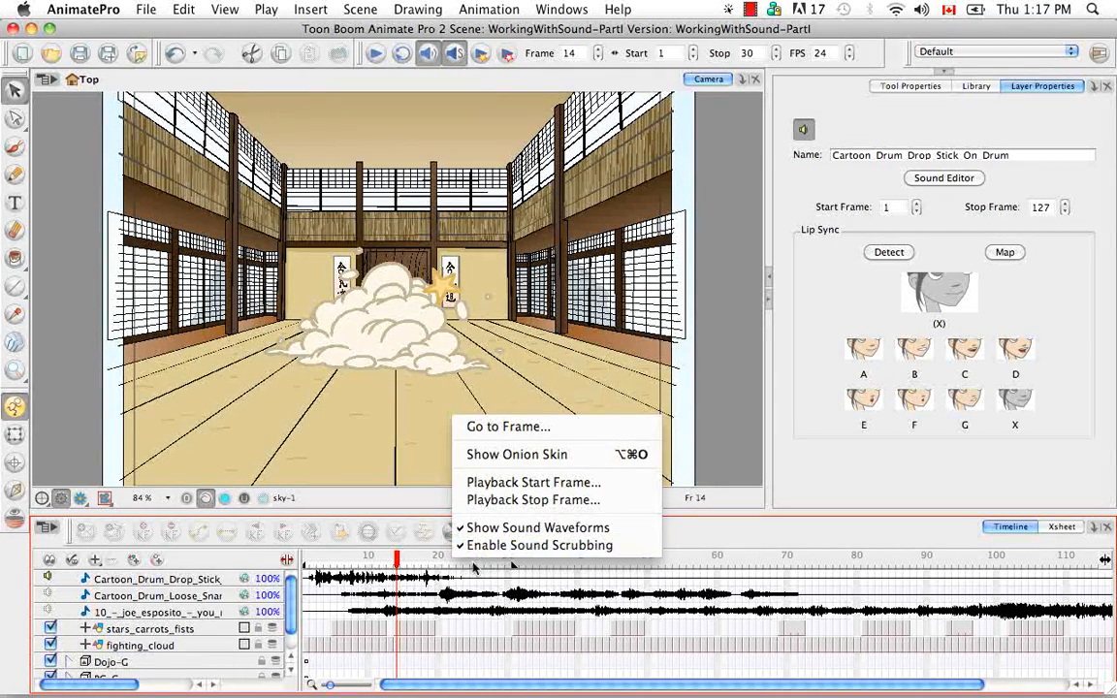
pyautogui.click(473, 564)
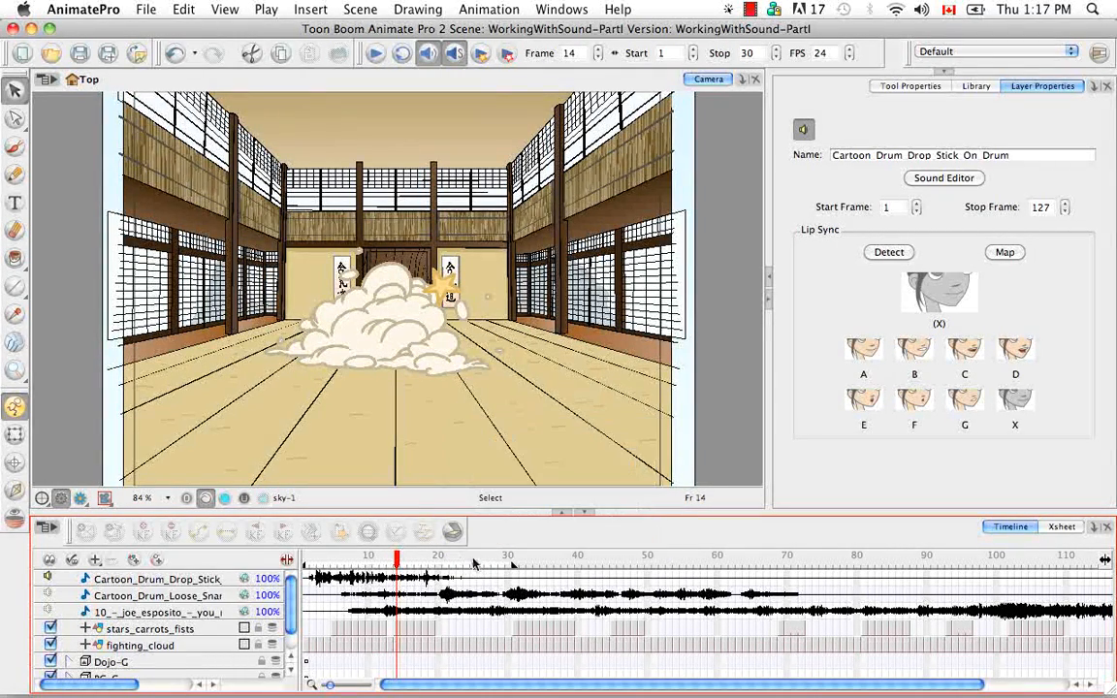
pyautogui.click(267, 9)
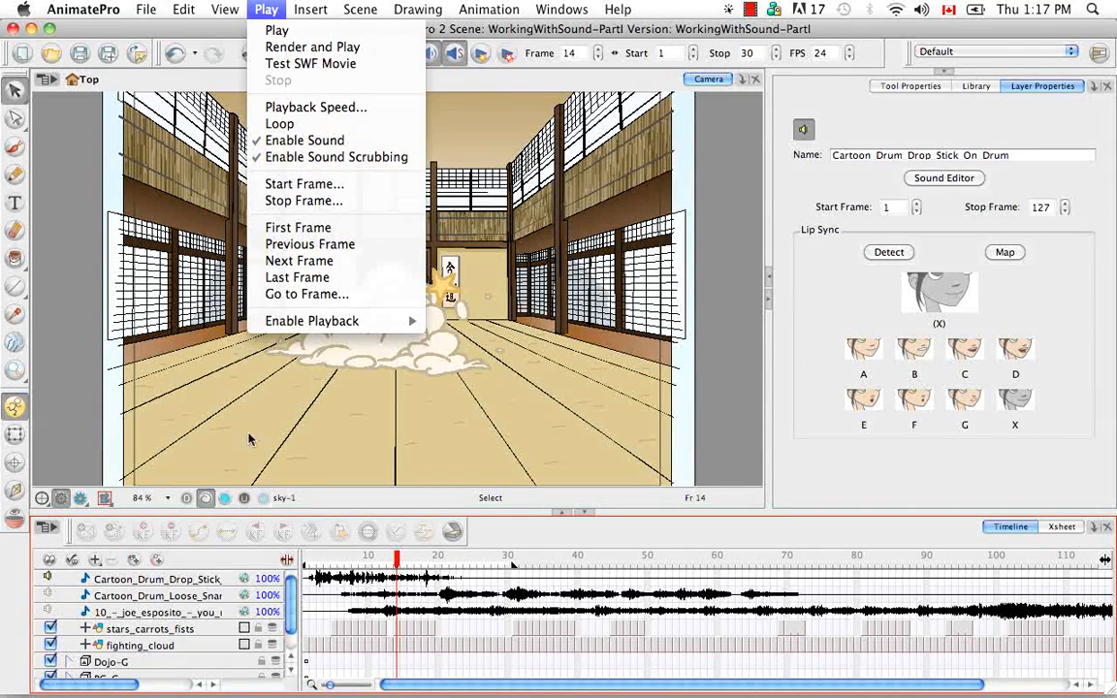
pyautogui.click(323, 460)
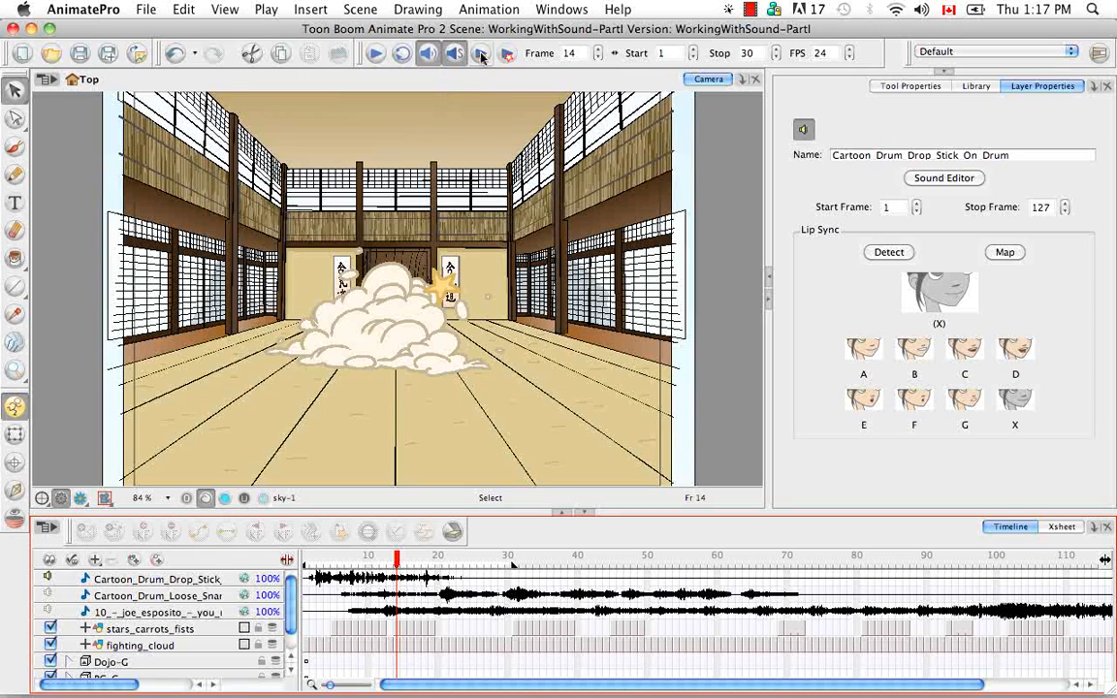